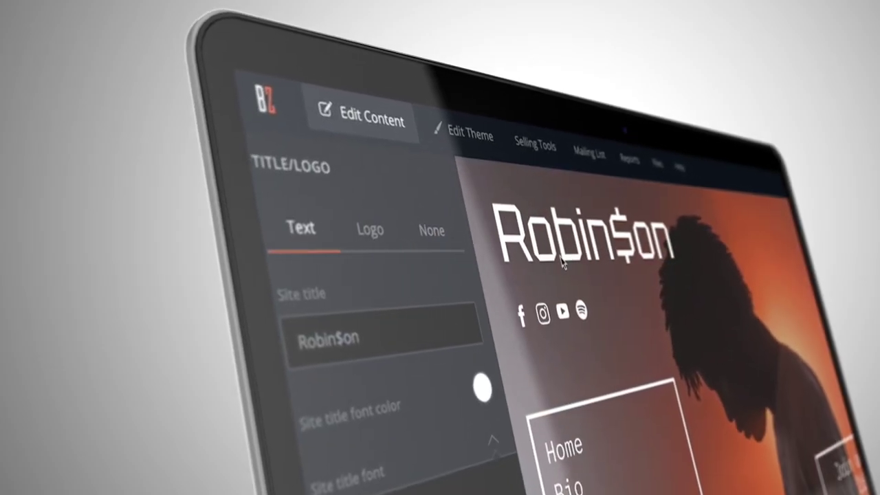
# Step: Set the Robin$on site title's font colour to red
pyautogui.click(489, 384)
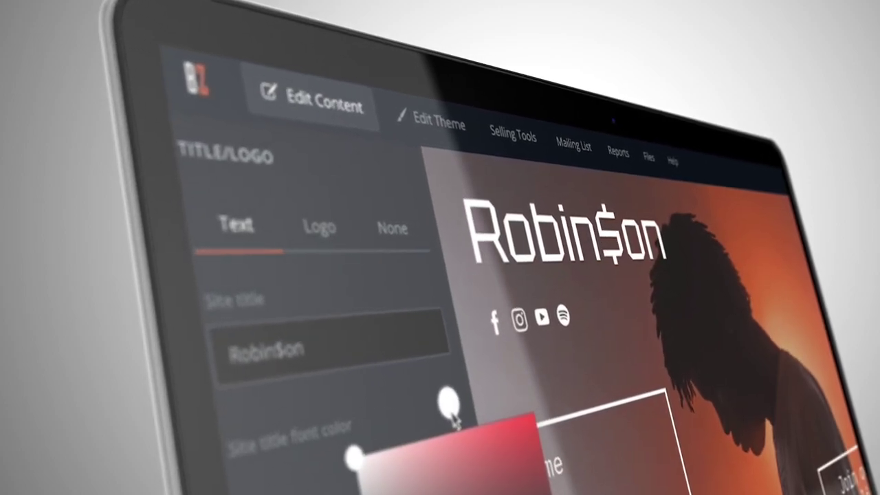
pyautogui.click(472, 482)
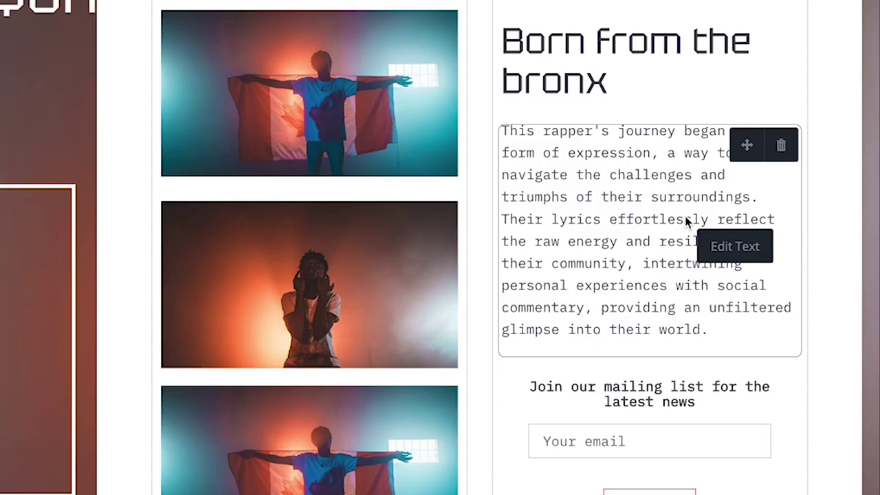
# Step: Begin the bio paragraph with 'Born and raised in the heart of the bronx,' and save it
pyautogui.click(740, 250)
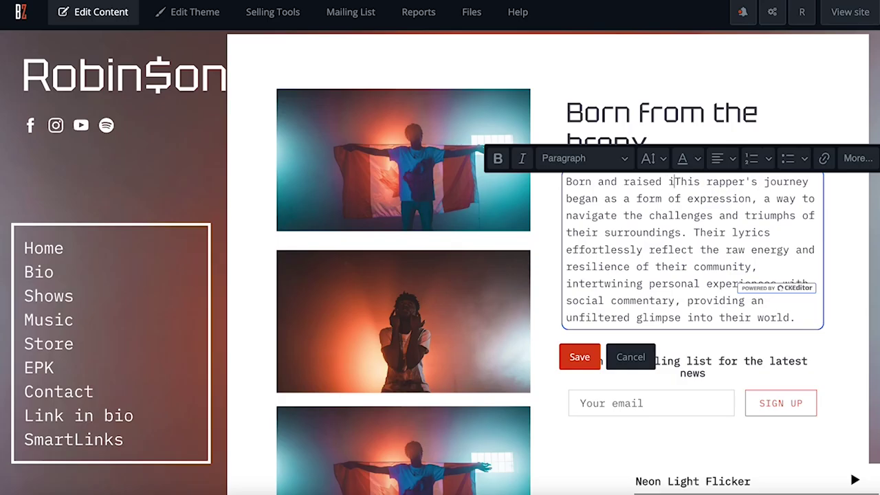
pyautogui.write('the heart of the bronx, t')
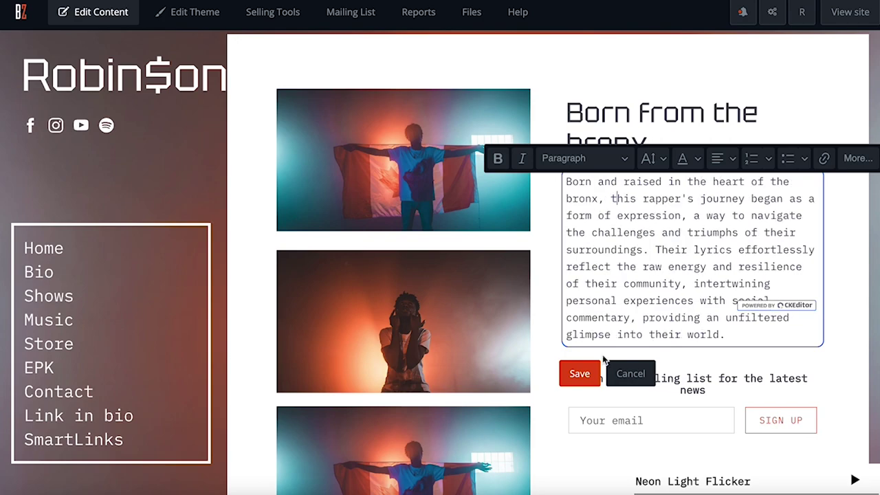
pyautogui.click(580, 373)
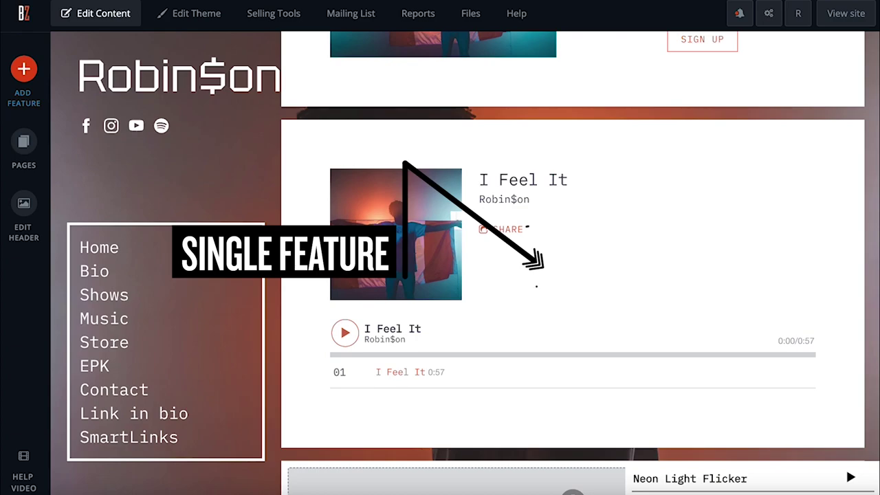
pyautogui.moveTo(803, 309)
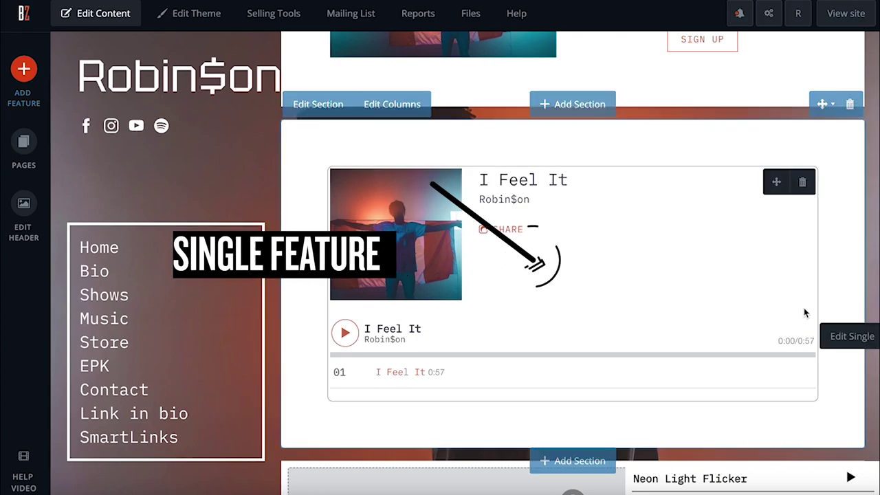
pyautogui.click(749, 306)
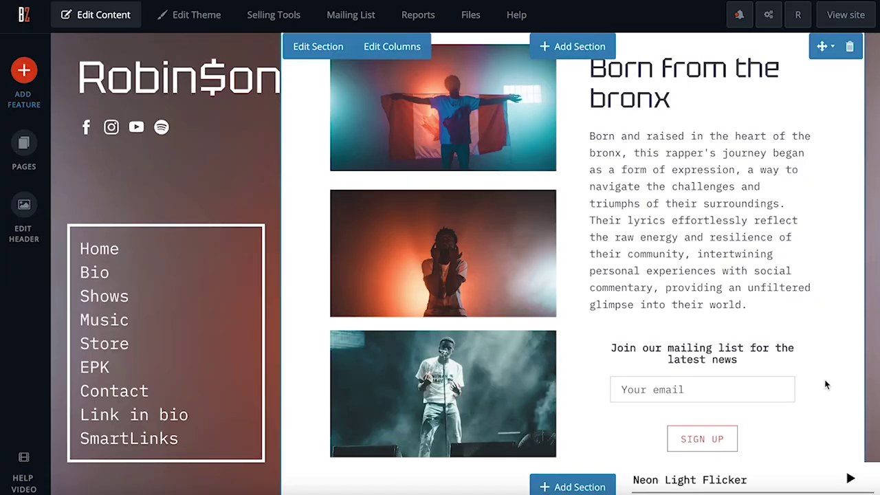
pyautogui.moveTo(766, 373)
pyautogui.moveTo(722, 359); pyautogui.dragTo(703, 99)
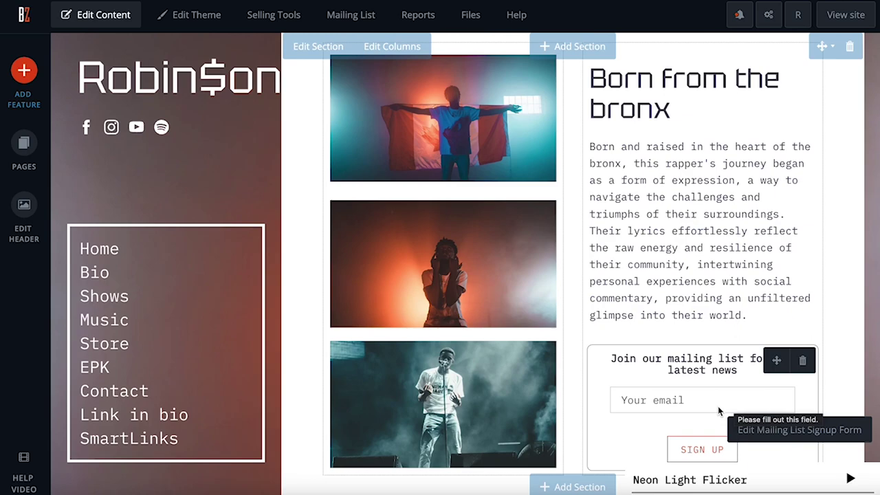
# Step: Move the home page's mailing-list signup form to sit below the Bio page text
pyautogui.click(775, 363)
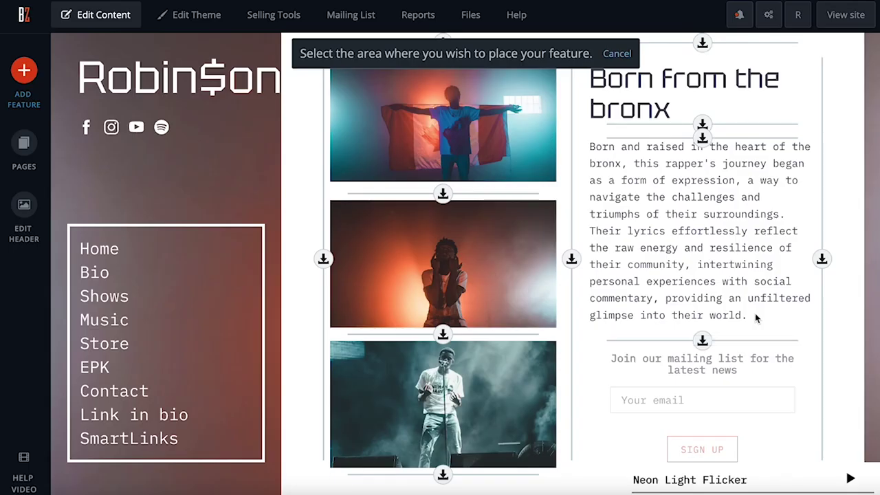
pyautogui.scroll(1, 757, 316)
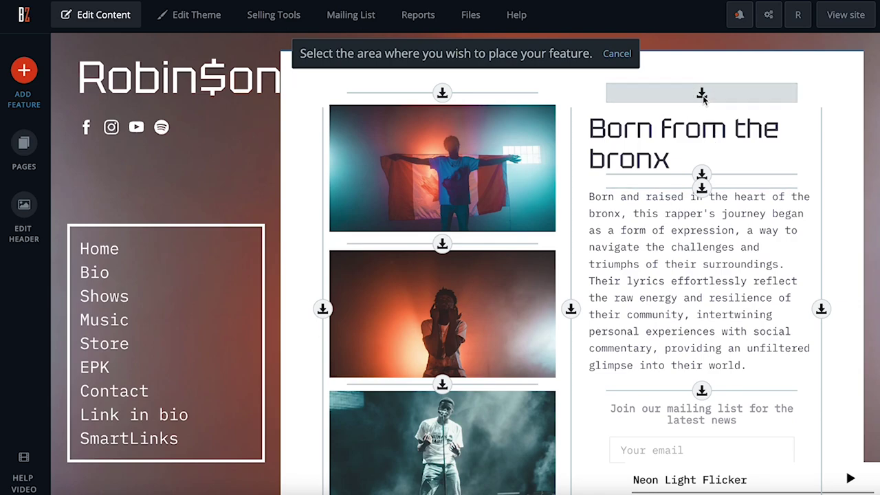
pyautogui.scroll(-3, 703, 98)
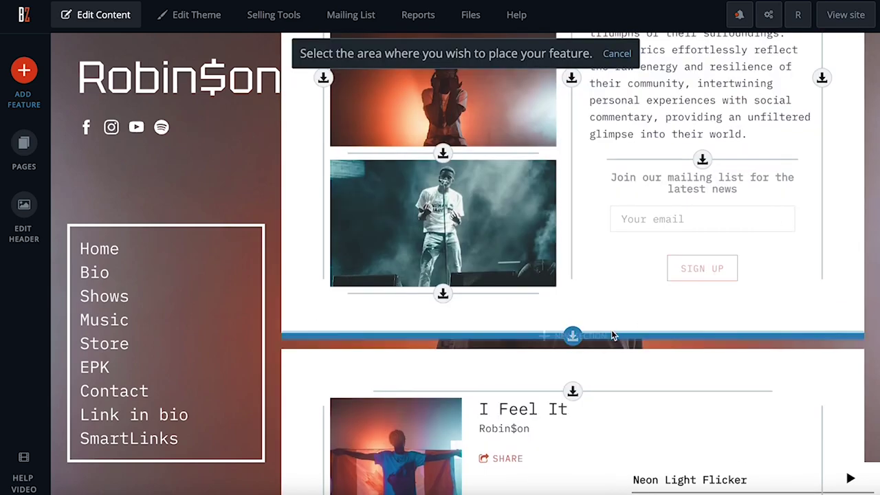
pyautogui.click(578, 338)
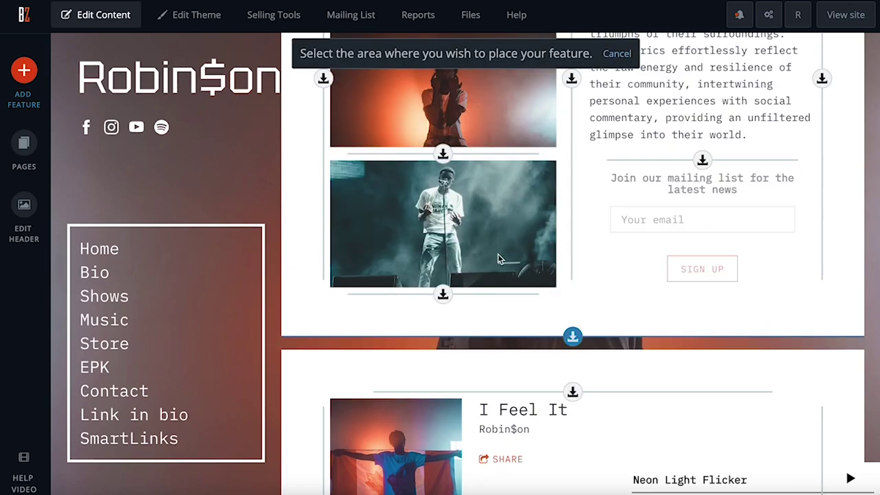
pyautogui.click(99, 278)
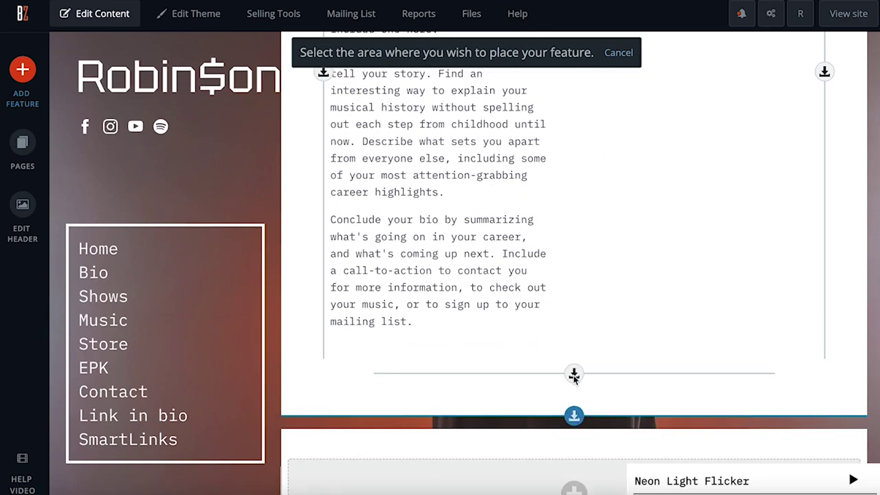
pyautogui.click(574, 374)
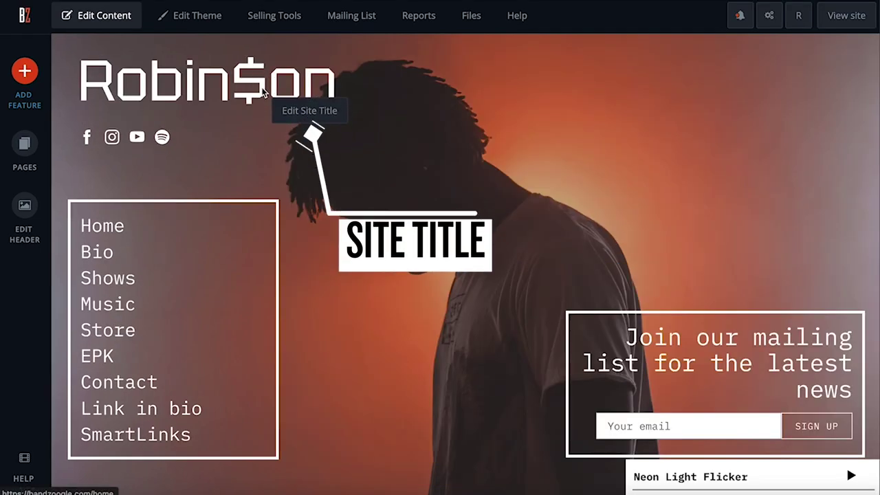
# Step: Replace the site title text with 'Edit your title' and set its font to Trebuchet MS
pyautogui.click(263, 92)
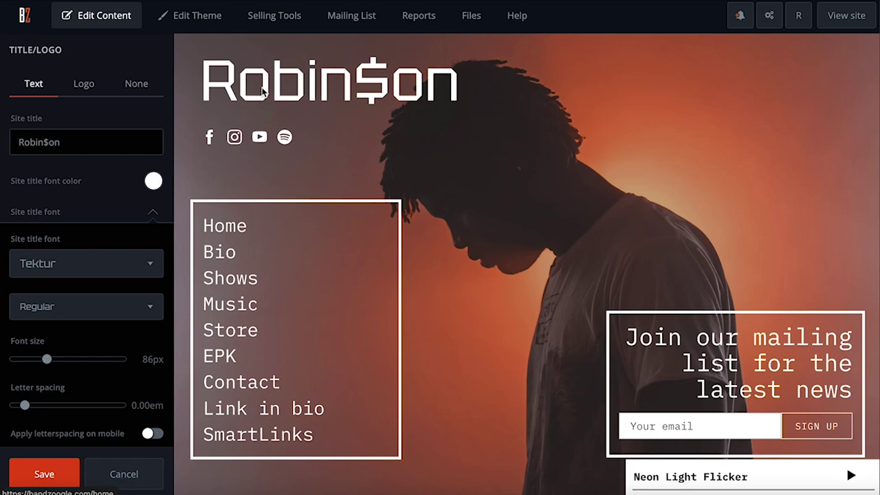
pyautogui.tripleClick(95, 144)
pyautogui.write('Edit your title')
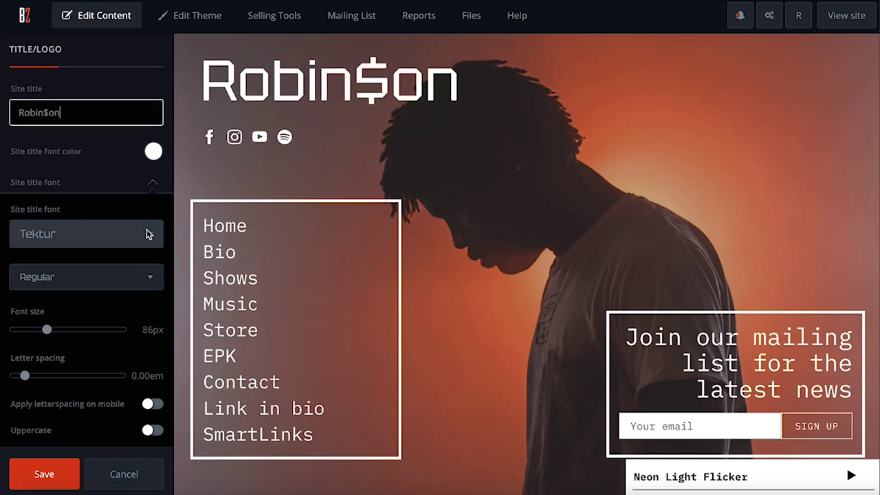
pyautogui.click(147, 234)
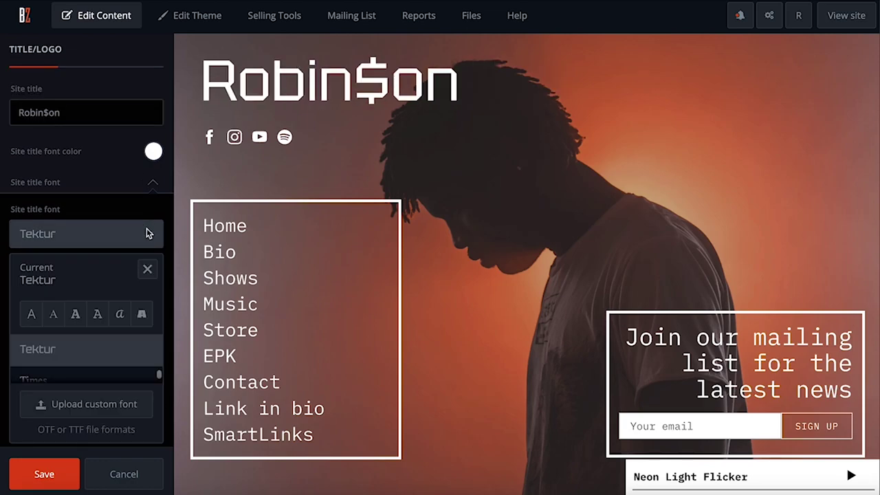
pyautogui.scroll(-3, 130, 351)
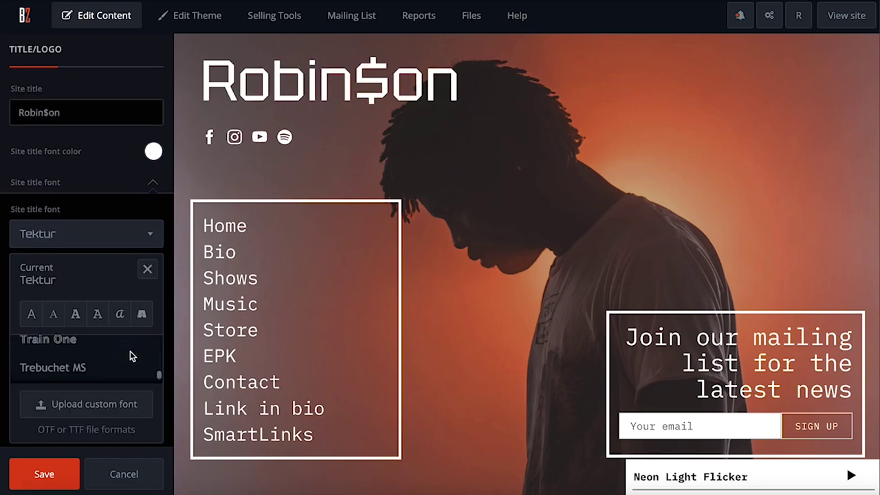
pyautogui.click(115, 355)
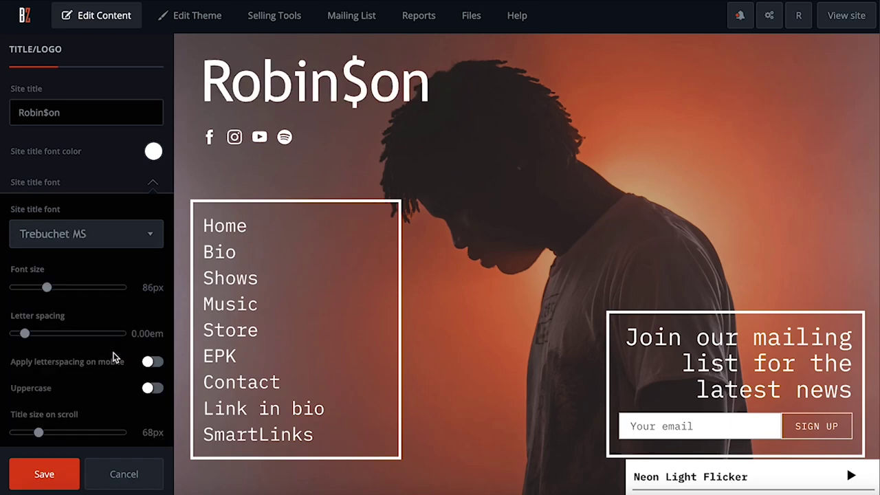
# Step: Make the title red, resize it, and add a 4px fully opaque white border
pyautogui.click(153, 152)
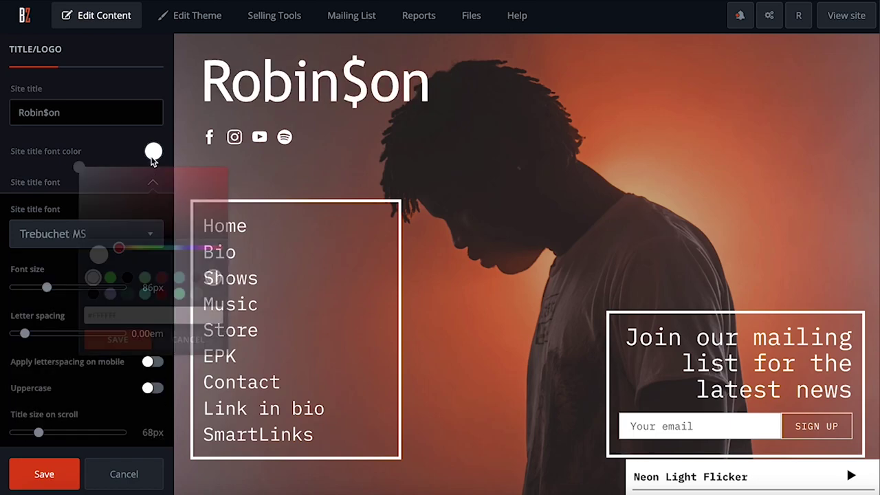
pyautogui.moveTo(153, 183)
pyautogui.mouseDown()
pyautogui.moveTo(190, 209)
pyautogui.moveTo(216, 191)
pyautogui.mouseUp()
pyautogui.click(118, 339)
pyautogui.moveTo(46, 287)
pyautogui.mouseDown()
pyautogui.moveTo(57, 287)
pyautogui.moveTo(31, 288)
pyautogui.mouseUp()
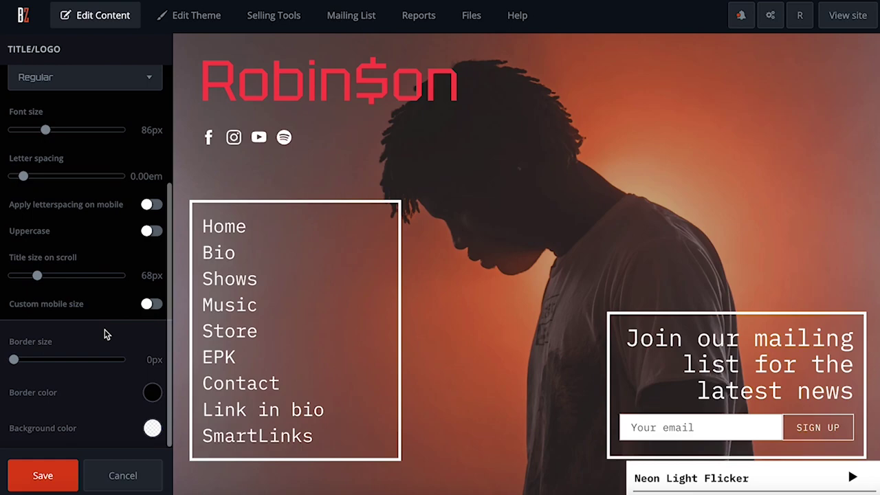
pyautogui.moveTo(15, 360); pyautogui.dragTo(45, 360)
pyautogui.click(152, 393)
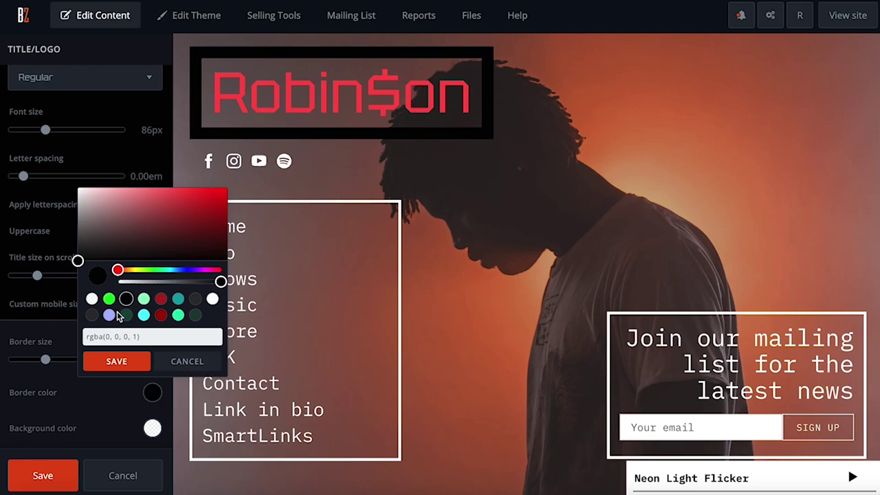
pyautogui.click(92, 300)
pyautogui.moveTo(131, 284); pyautogui.dragTo(220, 281)
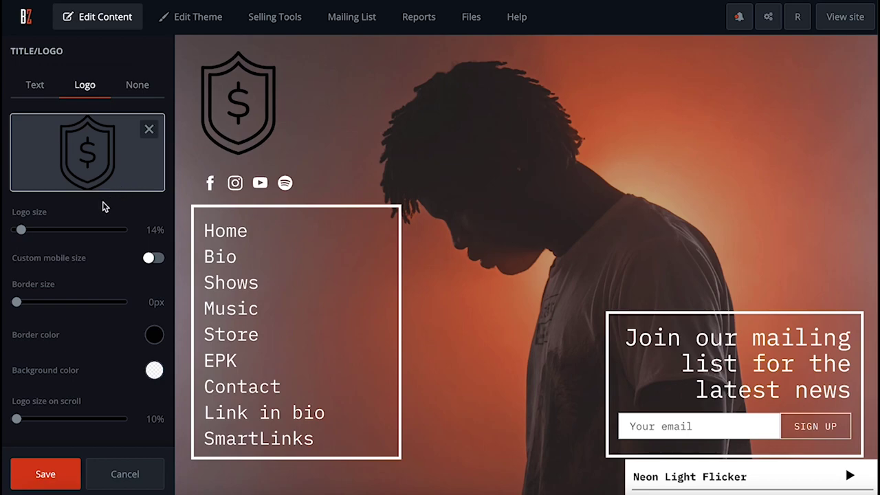
# Step: Enlarge the shield logo and give it a thick dark brown border
pyautogui.moveTo(25, 234); pyautogui.dragTo(28, 230)
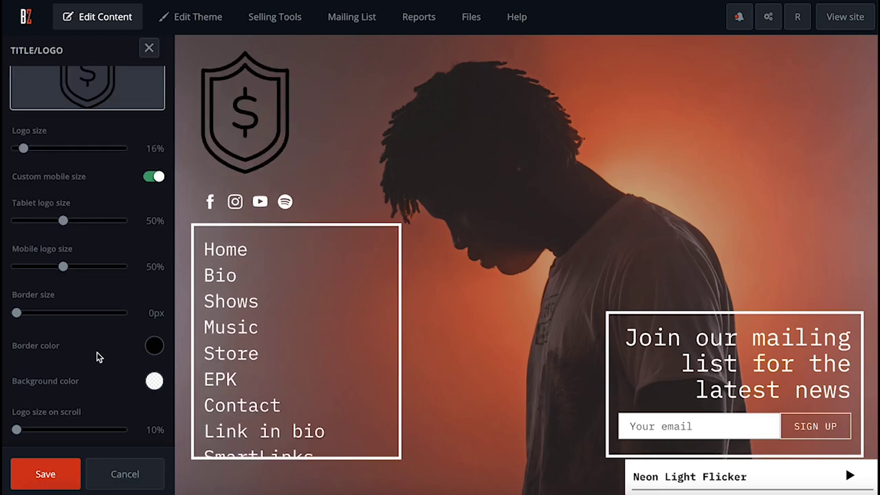
pyautogui.moveTo(17, 313); pyautogui.dragTo(32, 313)
pyautogui.click(154, 347)
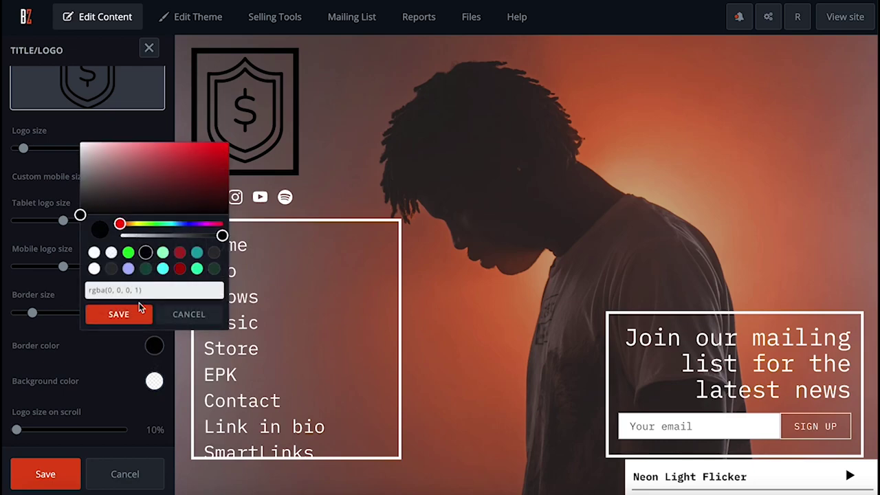
pyautogui.moveTo(124, 224); pyautogui.dragTo(213, 180)
pyautogui.click(140, 198)
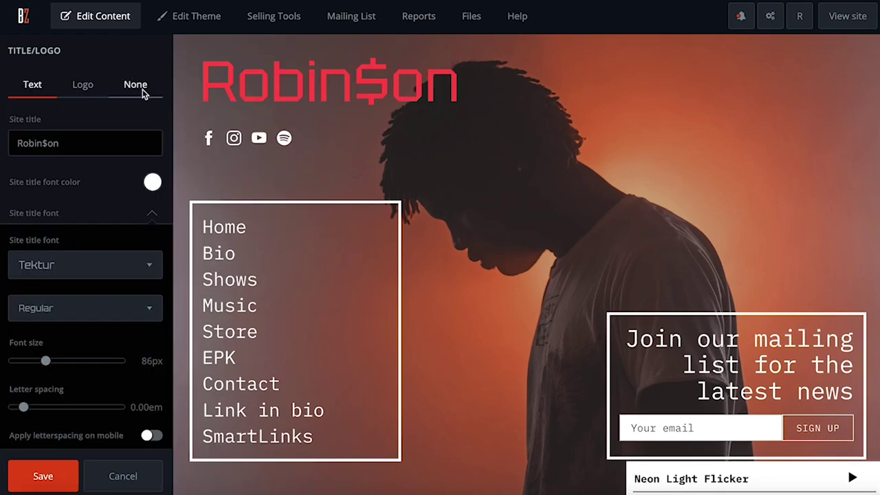
# Step: Remove the header title and logo, save the header, and open the feature library
pyautogui.click(137, 85)
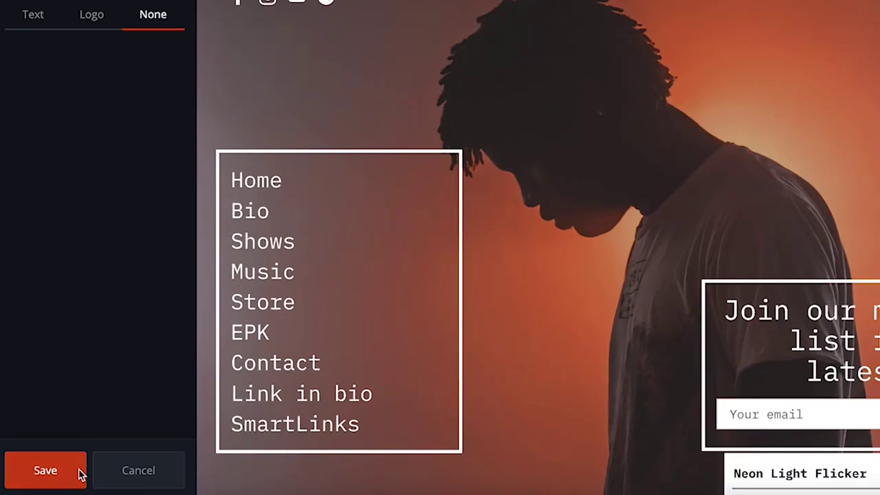
pyautogui.click(80, 473)
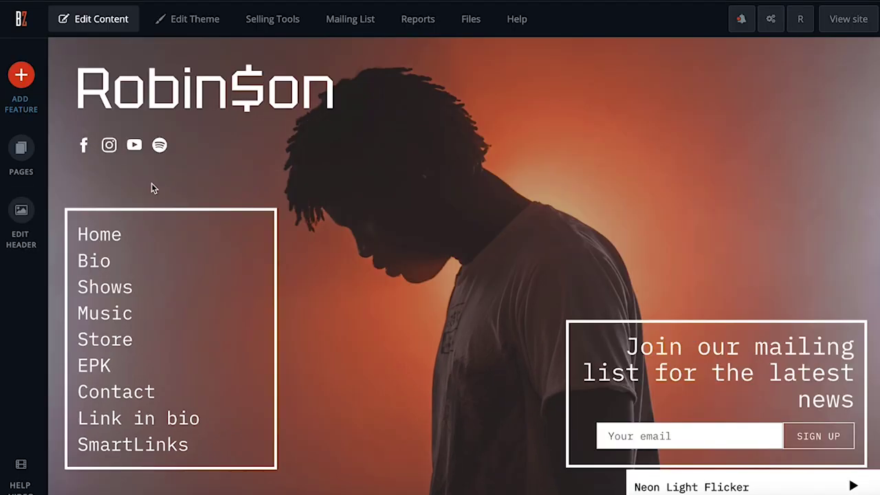
pyautogui.click(33, 81)
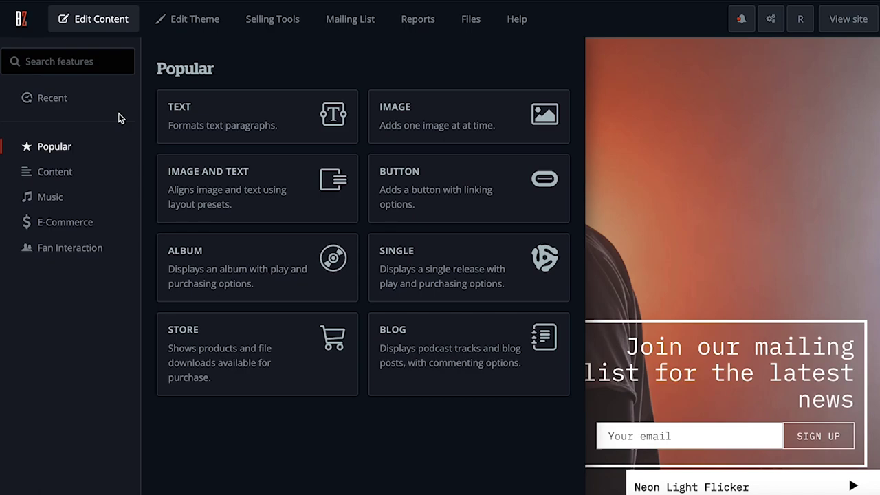
# Step: Browse the feature categories, then place a Blog in a new section below the player
pyautogui.click(72, 175)
pyautogui.click(61, 205)
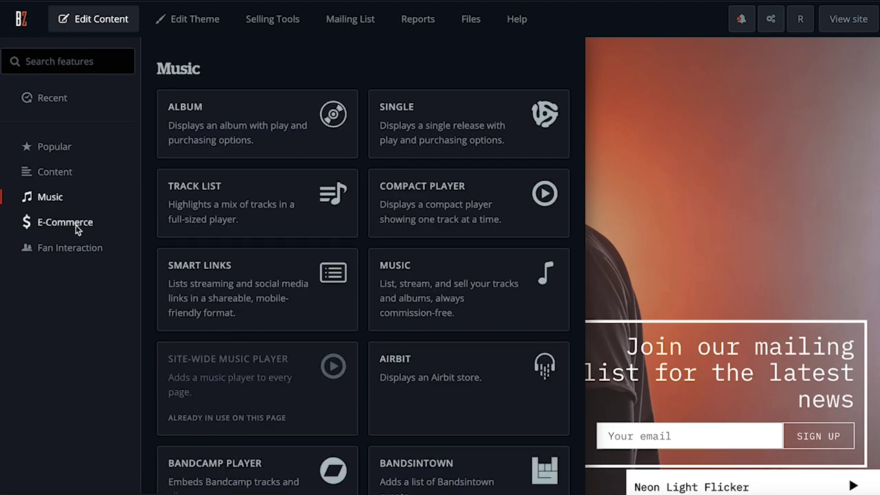
pyautogui.click(76, 225)
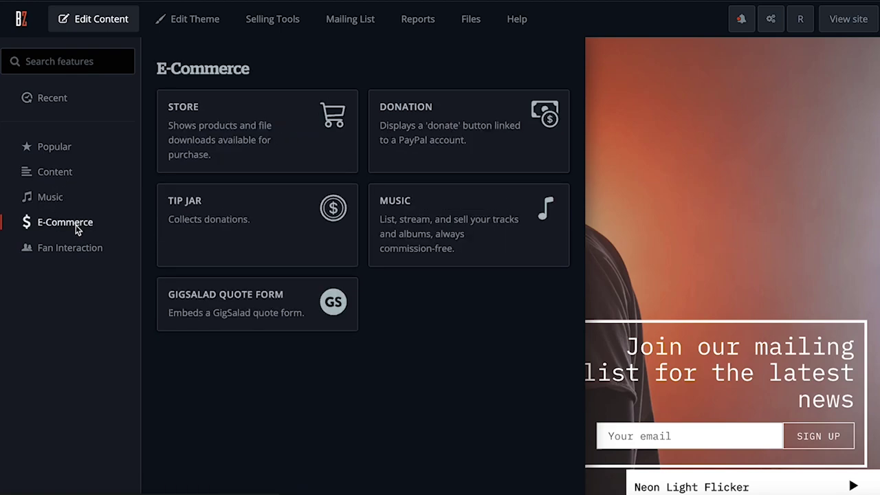
pyautogui.click(84, 247)
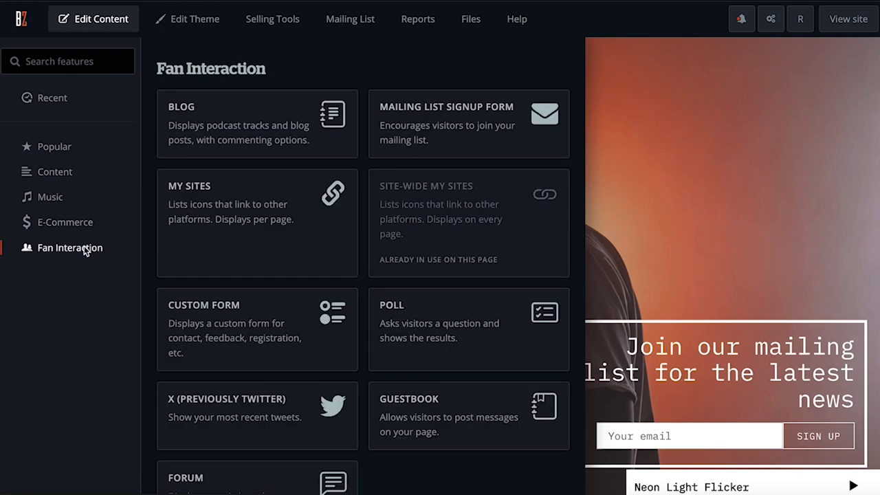
pyautogui.scroll(-1, 346, 118)
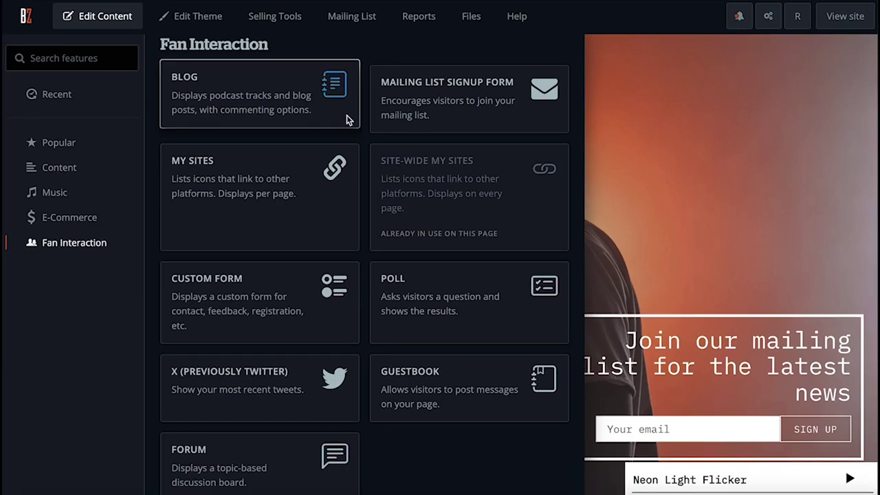
pyautogui.click(347, 117)
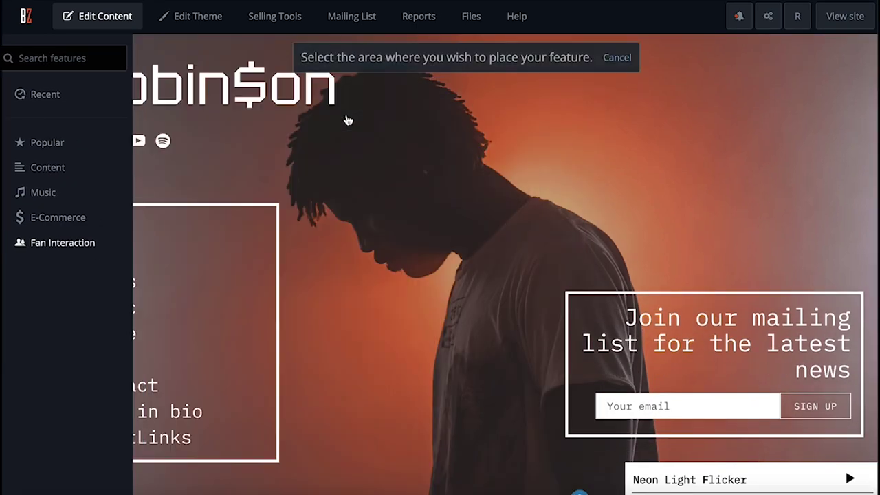
pyautogui.scroll(-10, 415, 238)
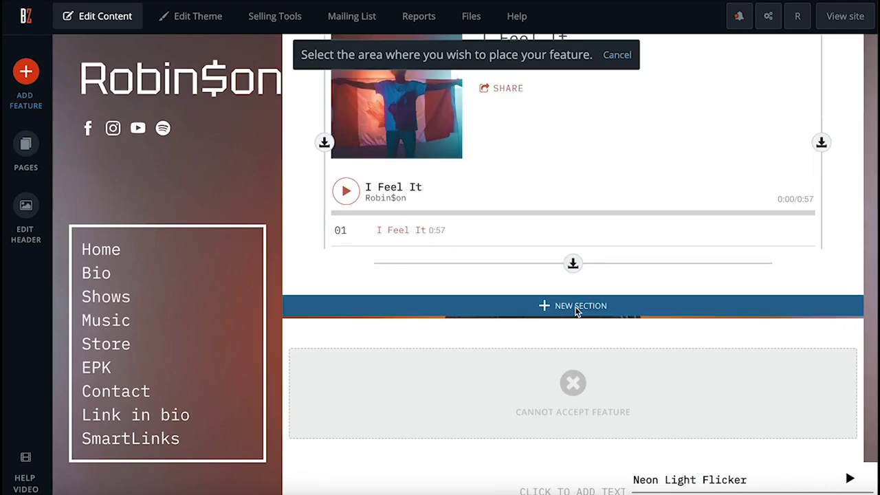
pyautogui.click(577, 310)
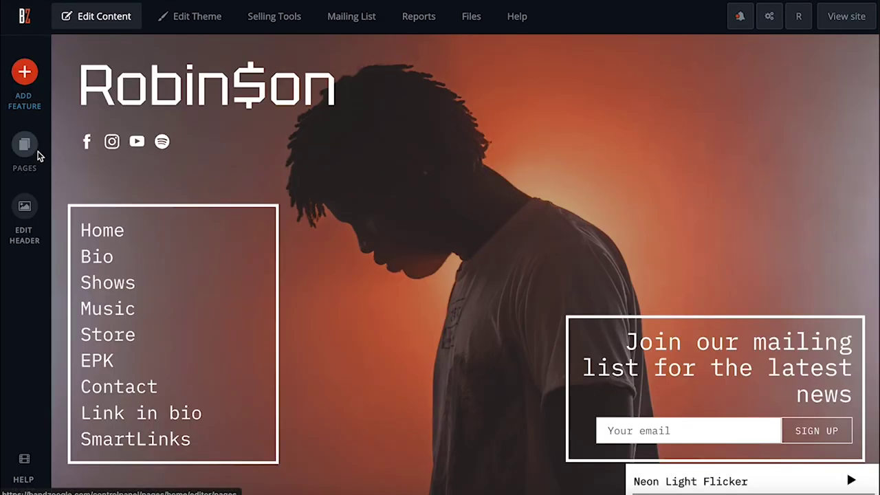
# Step: Reorder Shows to sit above Contact in the Pages list, then begin adding a new page
pyautogui.click(38, 156)
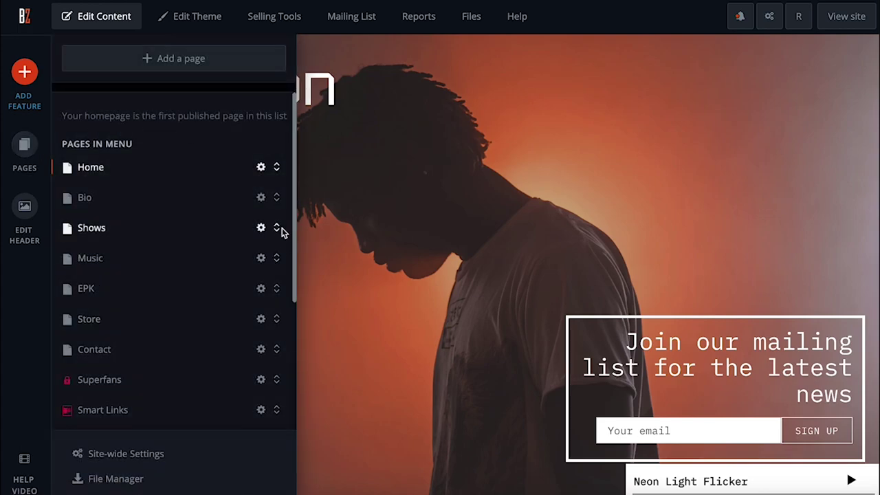
pyautogui.moveTo(278, 231); pyautogui.dragTo(279, 335)
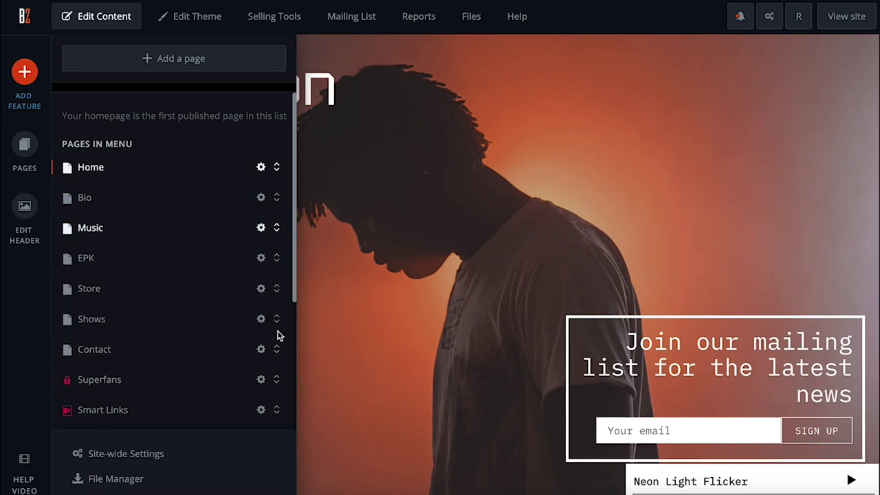
pyautogui.click(261, 199)
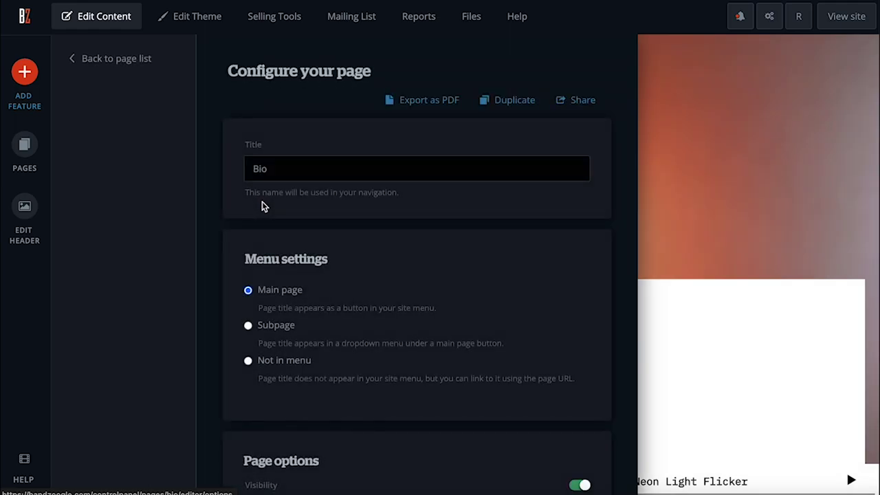
pyautogui.press('Escape')
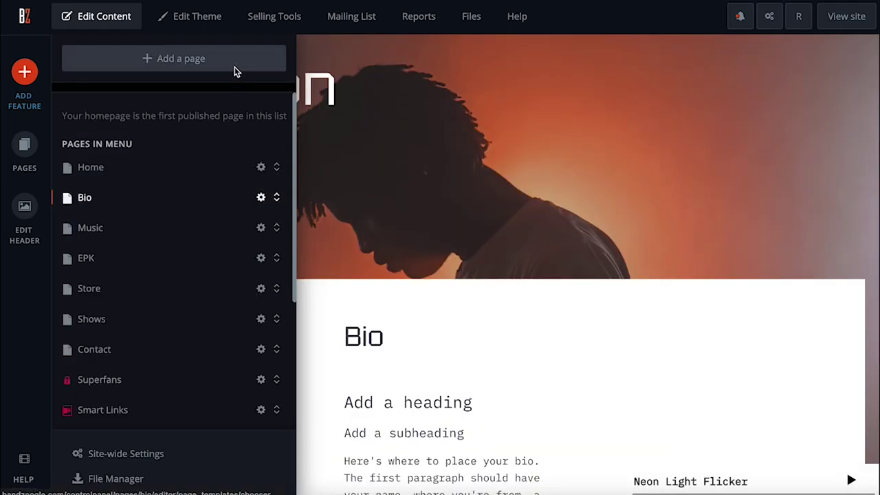
pyautogui.click(235, 68)
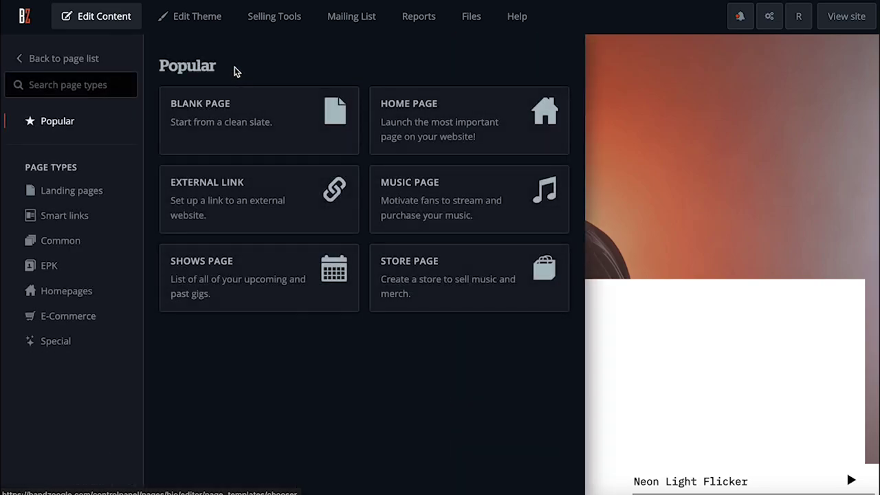
# Step: Choose the Landing Page template after briefly viewing the EPK template
pyautogui.click(44, 271)
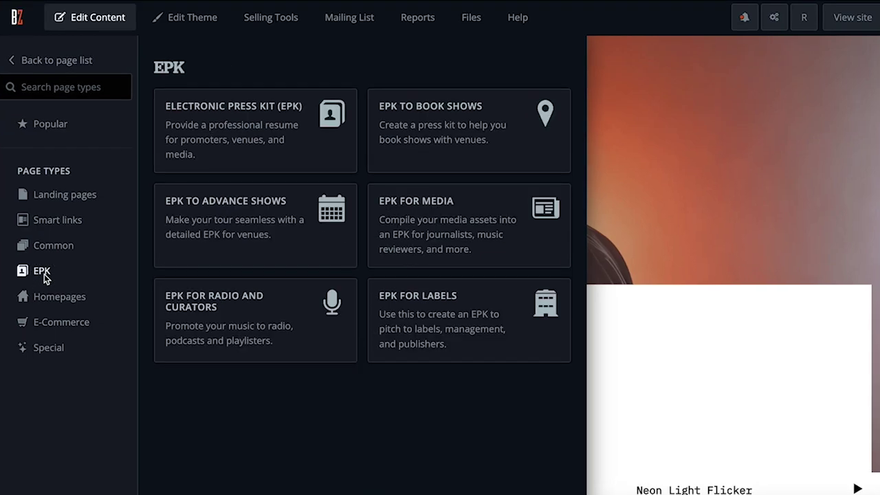
pyautogui.click(189, 159)
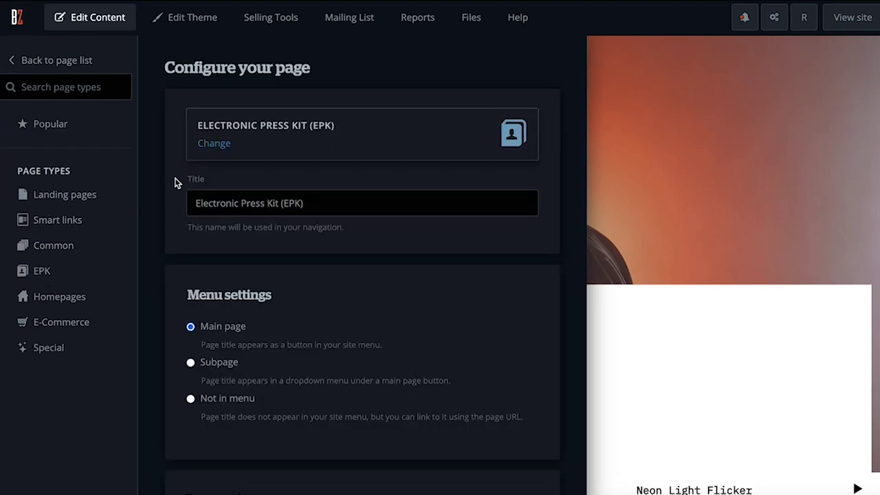
pyautogui.click(77, 195)
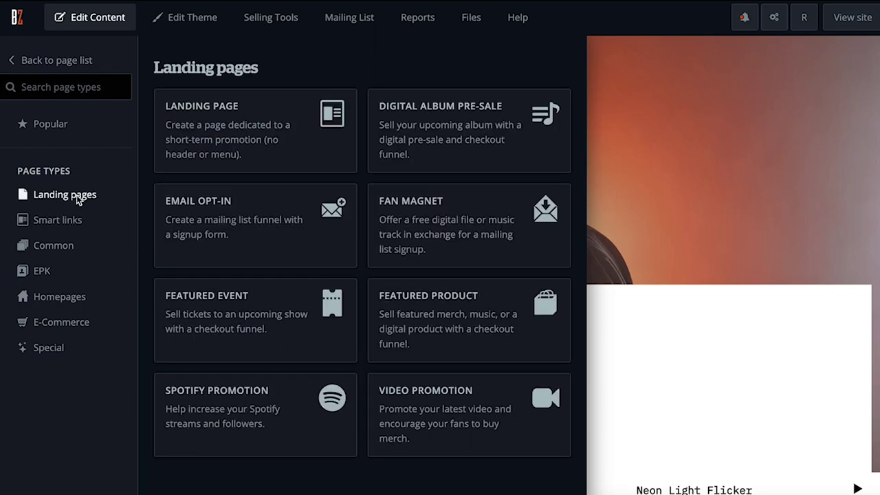
pyautogui.click(178, 155)
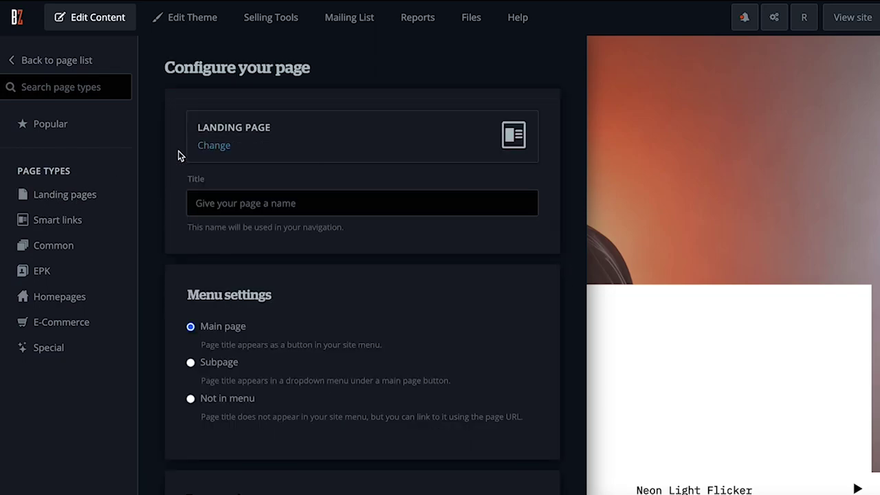
# Step: Restrict access to anyone with a password, enter the page password, and create the page
pyautogui.scroll(-5, 336, 325)
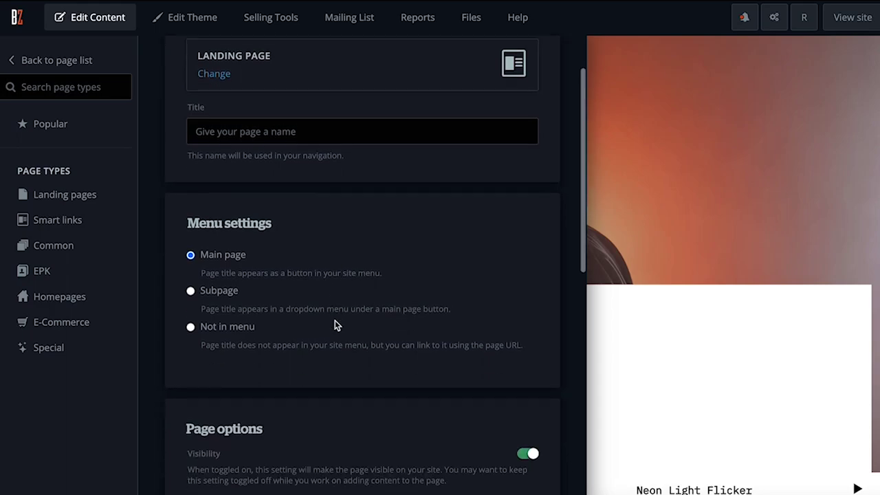
pyautogui.scroll(-2, 335, 324)
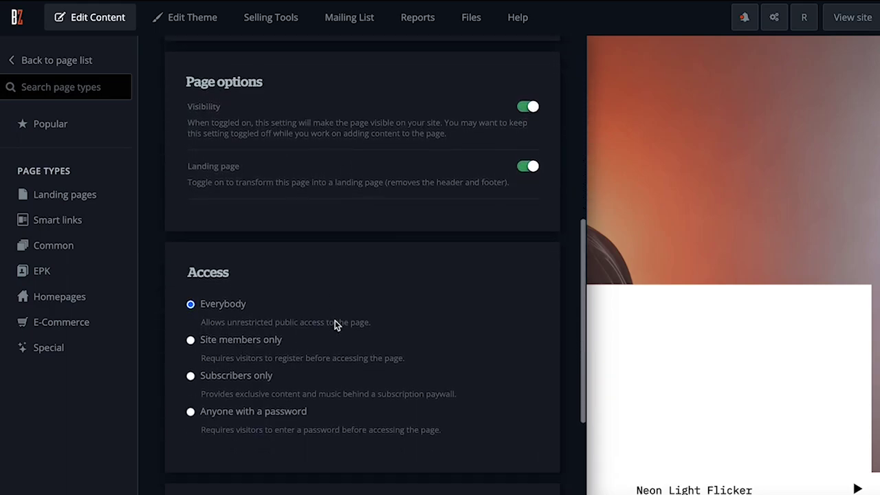
pyautogui.click(191, 383)
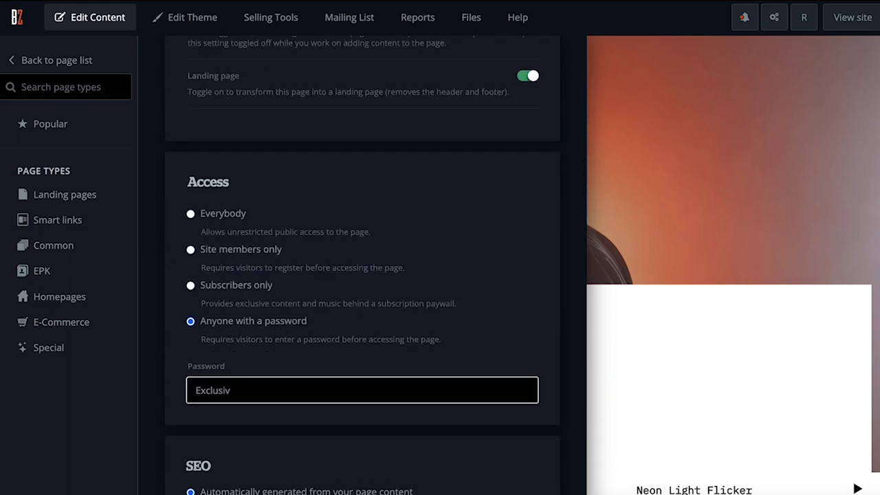
pyautogui.scroll(-2, 291, 412)
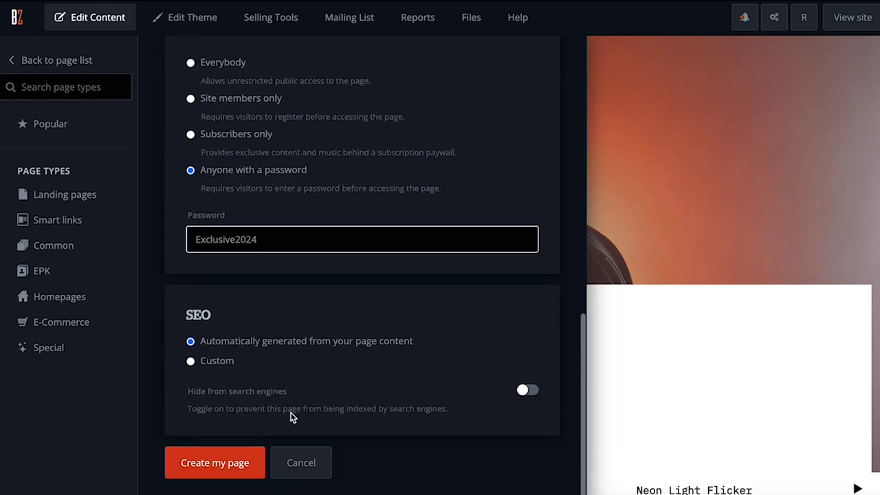
pyautogui.click(258, 476)
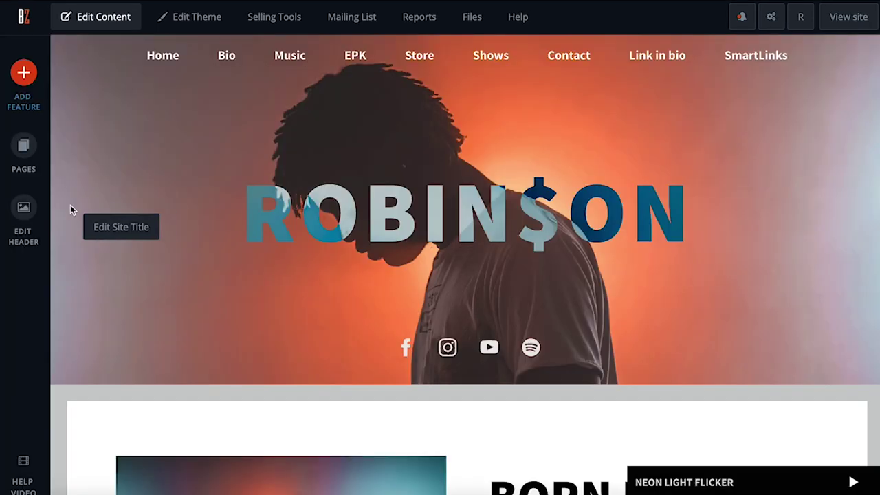
# Step: Add the orange-lit figure photo to the header image slideshow
pyautogui.click(30, 225)
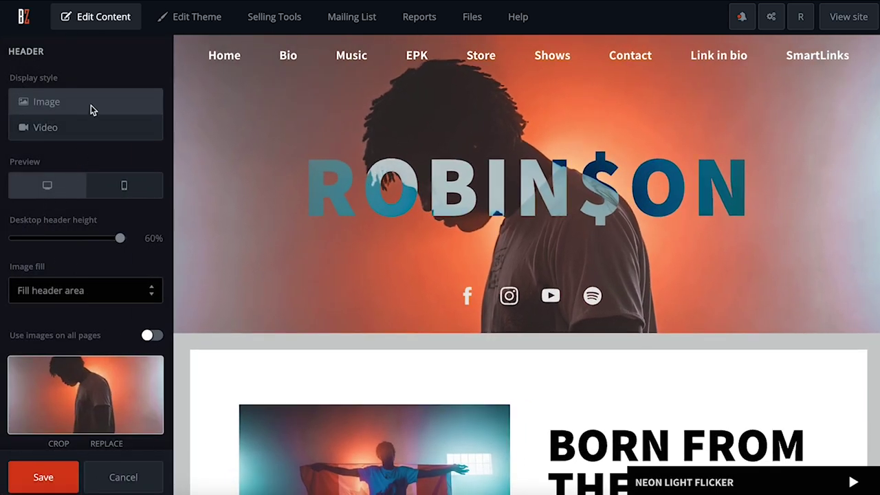
pyautogui.scroll(-1, 137, 310)
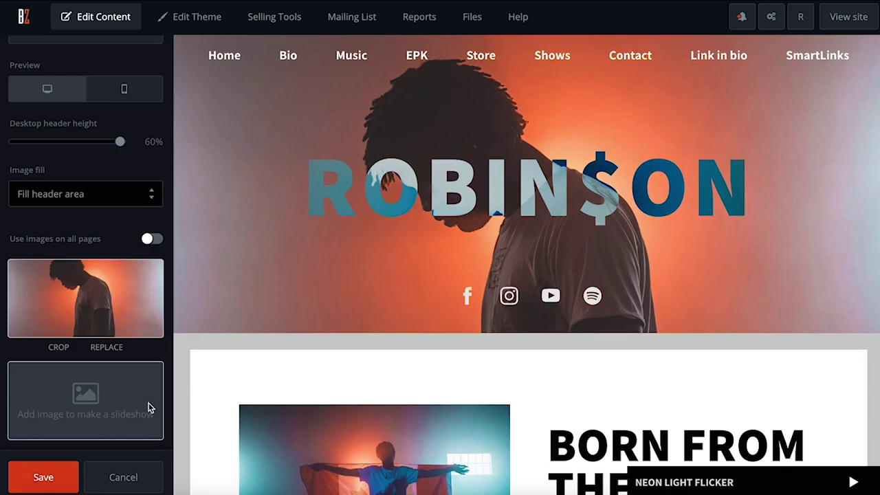
pyautogui.click(148, 408)
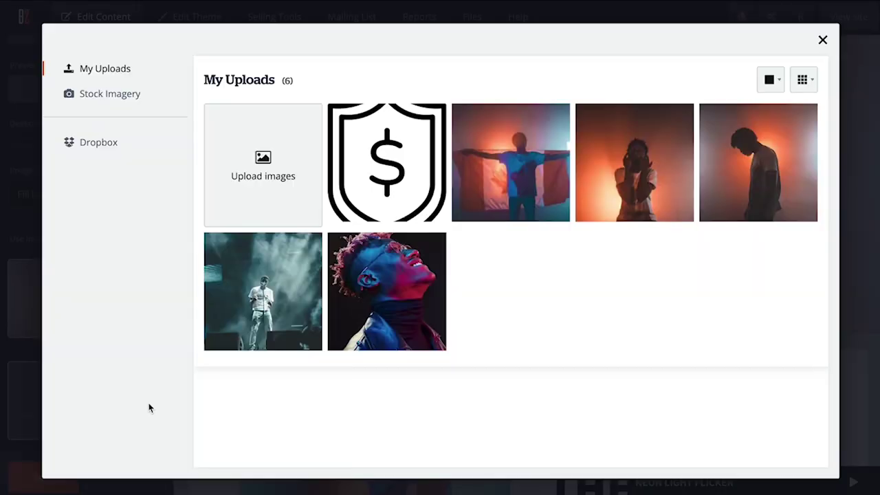
pyautogui.click(646, 190)
pyautogui.click(755, 80)
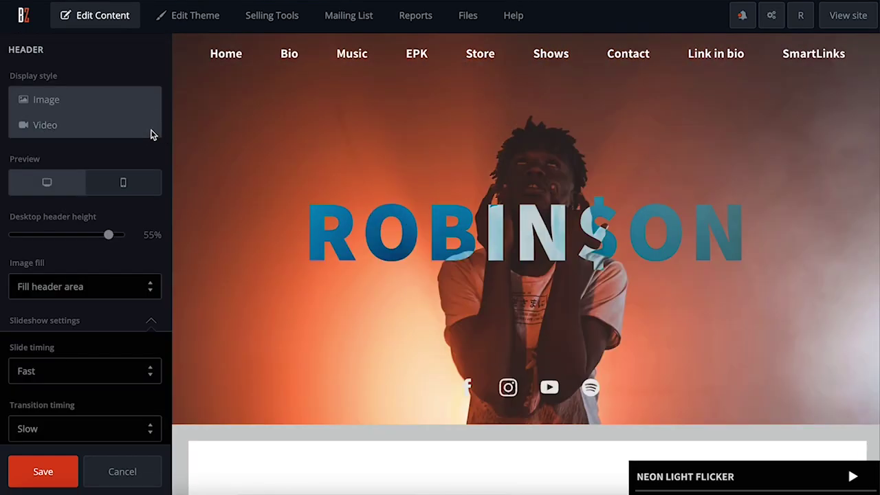
# Step: Try a header video, then set desktop header height to 56% and crop the image
pyautogui.click(152, 134)
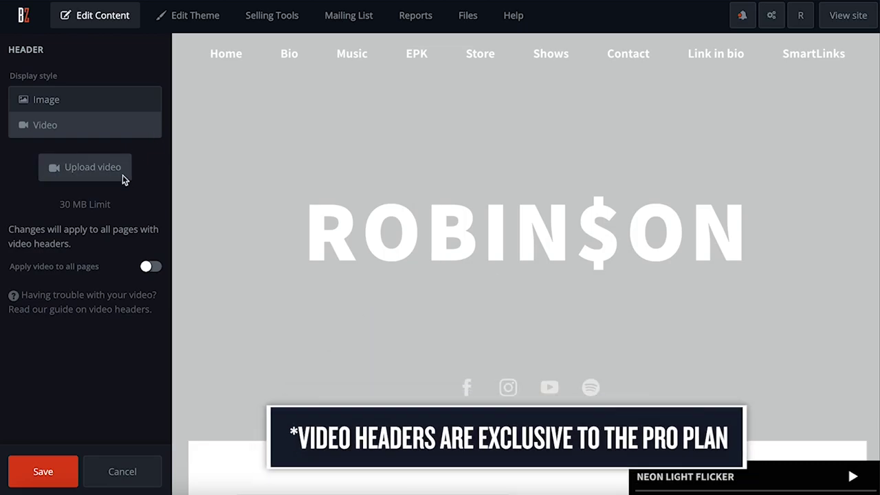
pyautogui.click(92, 167)
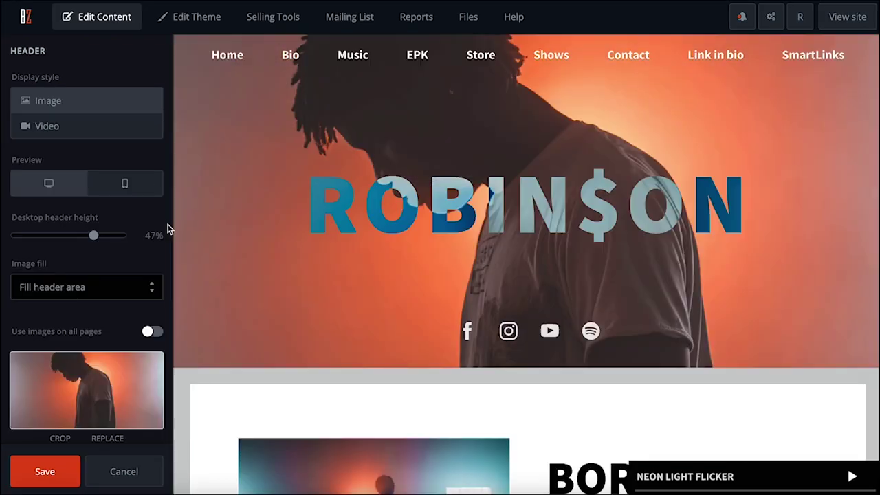
pyautogui.scroll(-3, 168, 227)
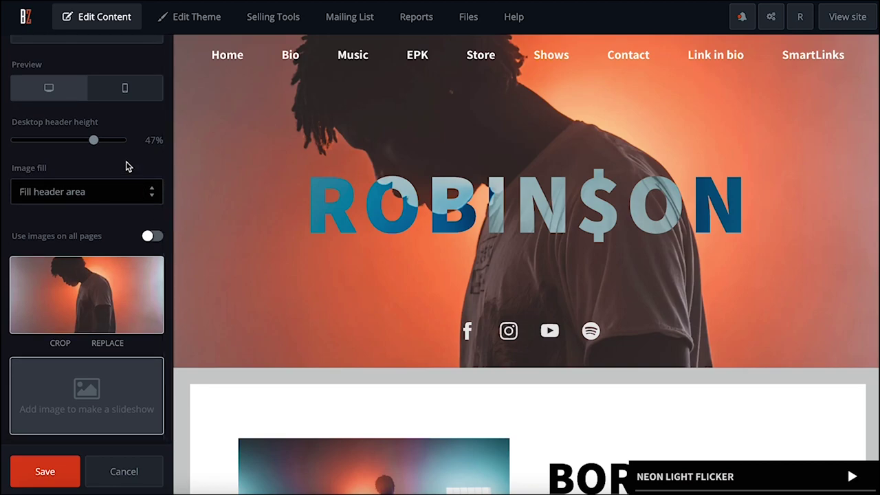
pyautogui.click(94, 141)
pyautogui.moveTo(95, 141); pyautogui.dragTo(115, 143)
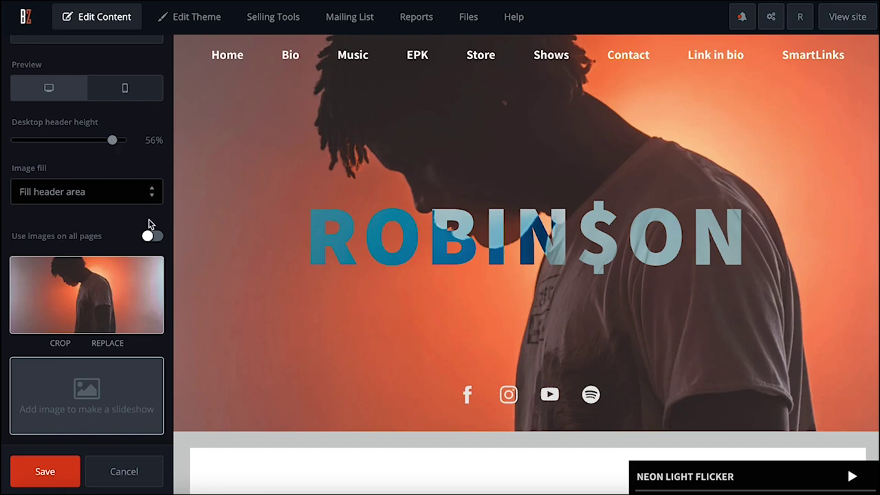
pyautogui.click(69, 347)
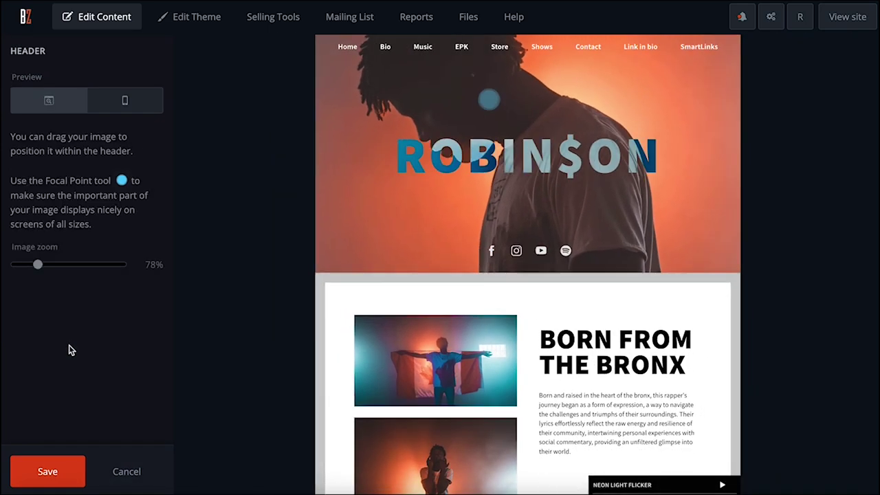
# Step: Zoom the header photo out to 46% within its crop and save the crop
pyautogui.moveTo(38, 266); pyautogui.dragTo(11, 269)
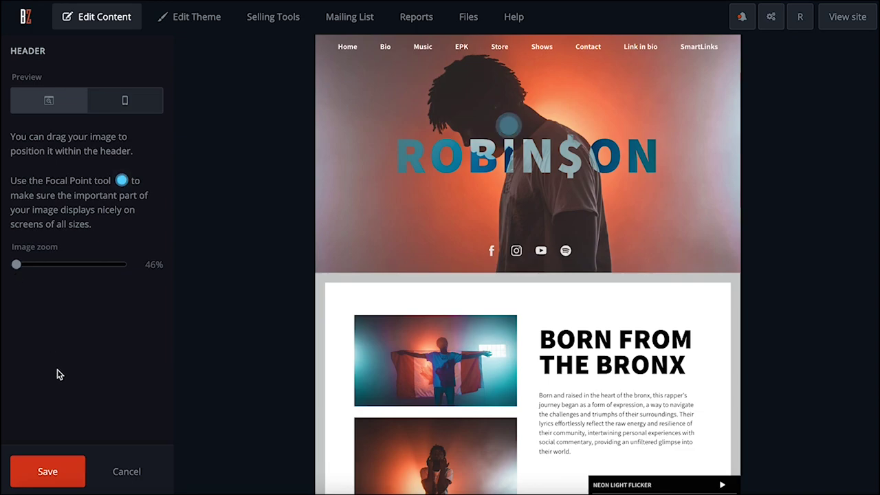
pyautogui.click(47, 472)
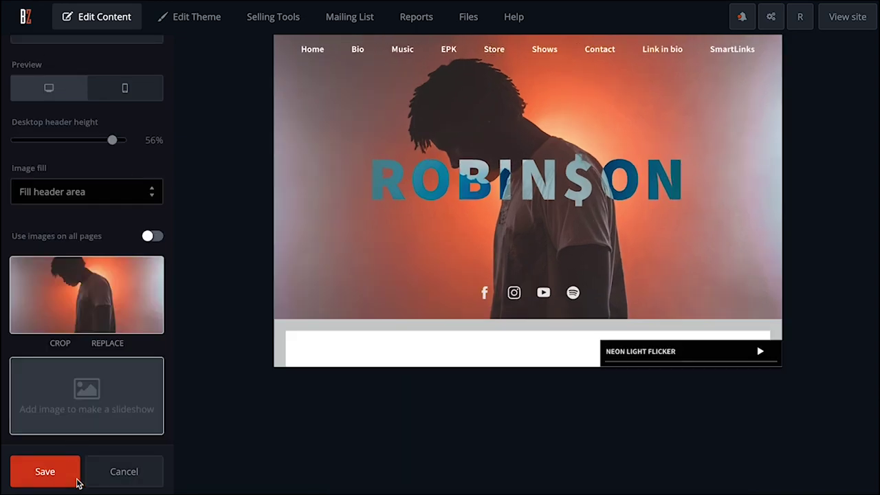
pyautogui.click(150, 194)
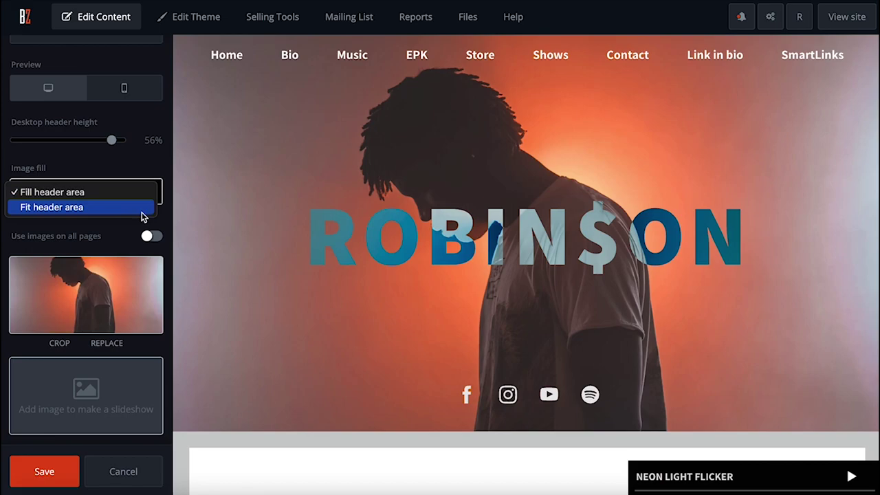
# Step: Fit the header photo to the header area on a solid #855B5B background colour
pyautogui.click(141, 210)
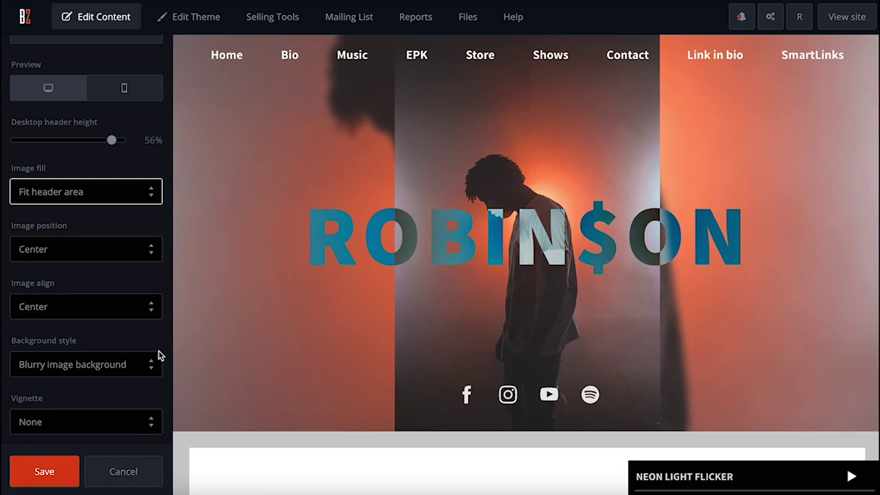
pyautogui.scroll(-2, 158, 347)
pyautogui.click(154, 290)
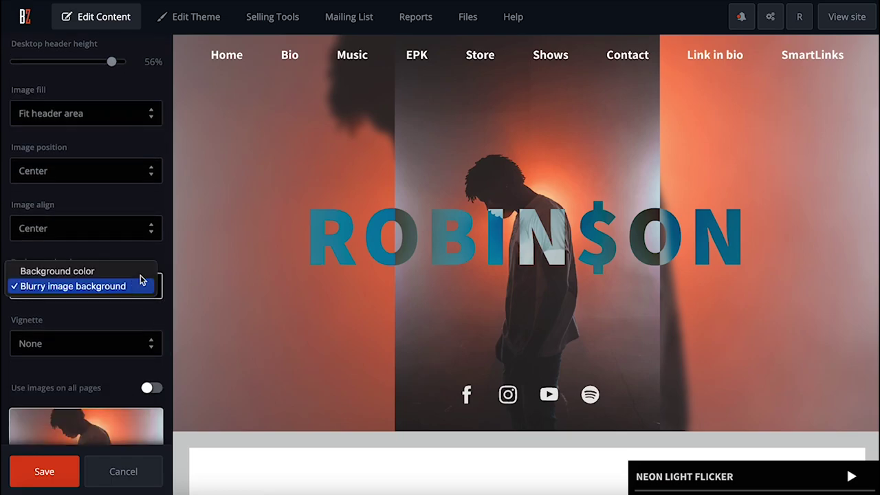
pyautogui.click(136, 272)
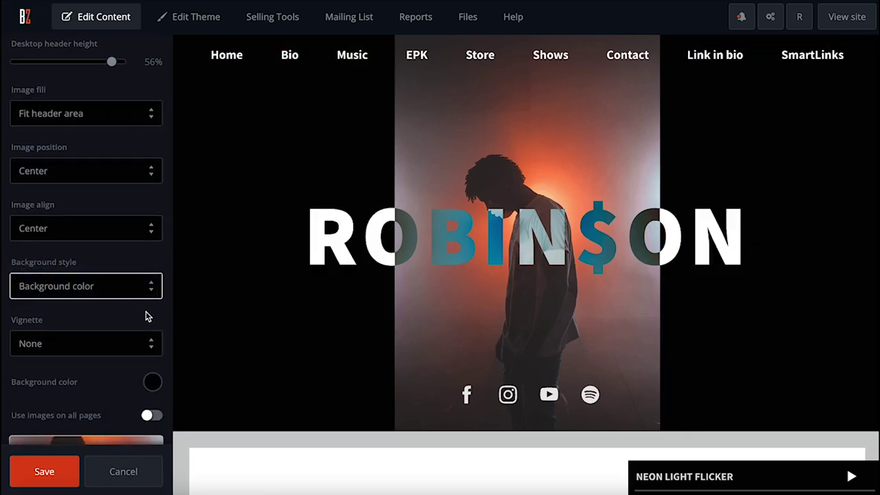
pyautogui.scroll(-1, 149, 315)
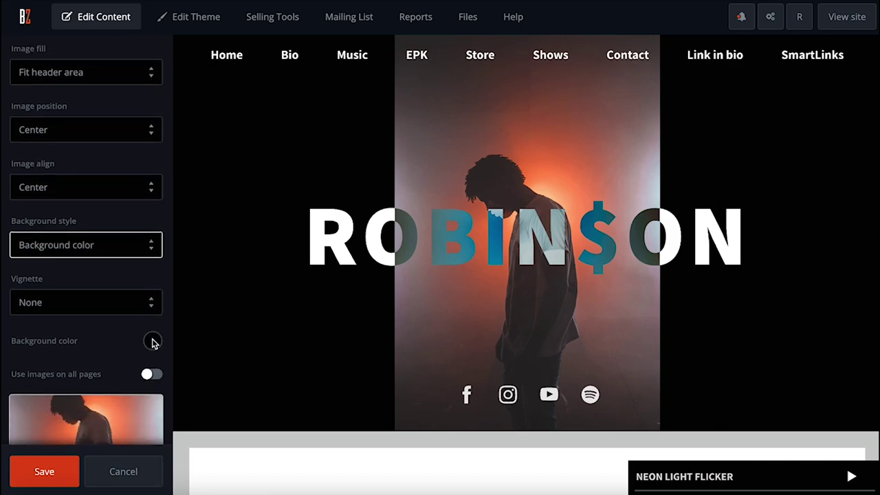
pyautogui.click(152, 340)
pyautogui.moveTo(135, 183); pyautogui.dragTo(125, 174)
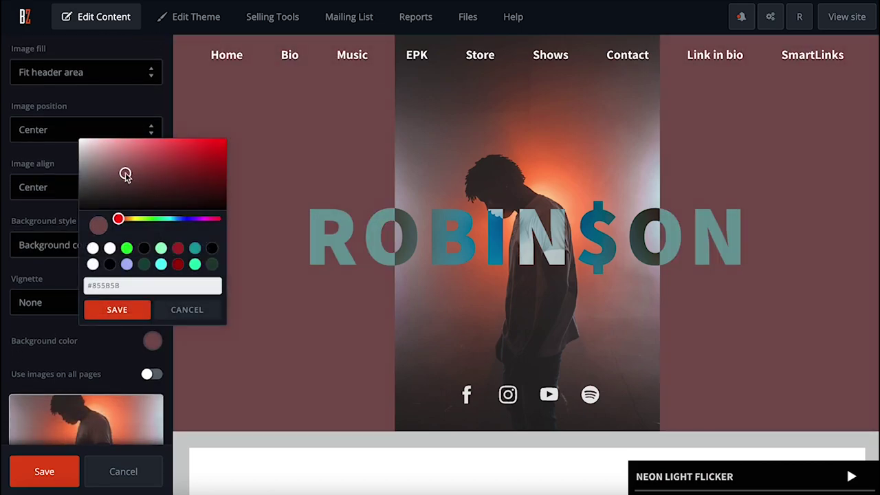
pyautogui.click(136, 309)
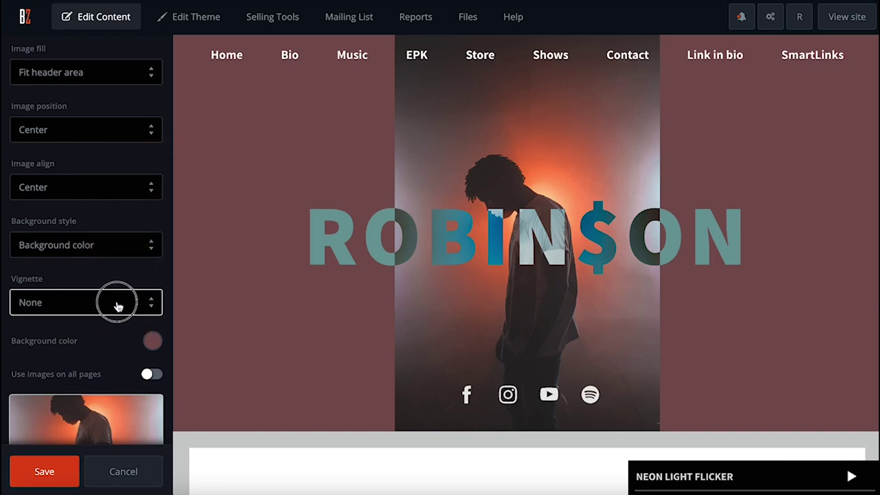
# Step: Apply a vignette on both sides and switch the background back to a blurred image
pyautogui.click(114, 308)
pyautogui.click(102, 318)
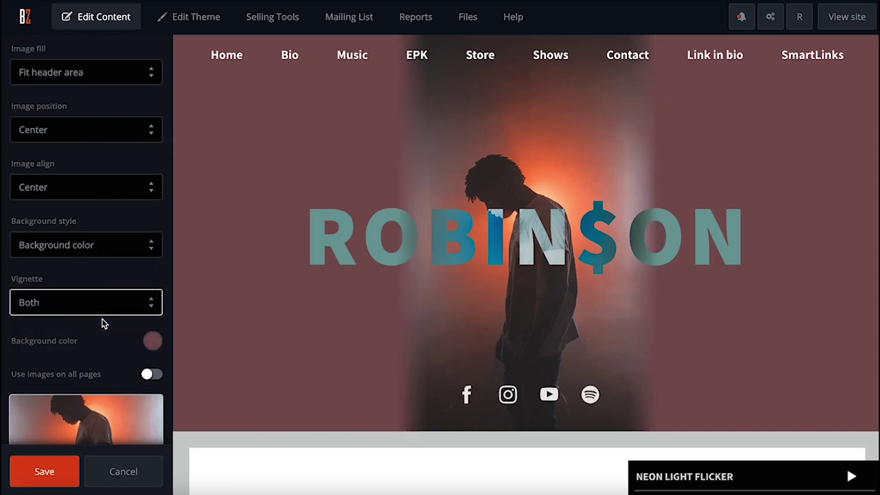
pyautogui.click(150, 249)
pyautogui.click(134, 261)
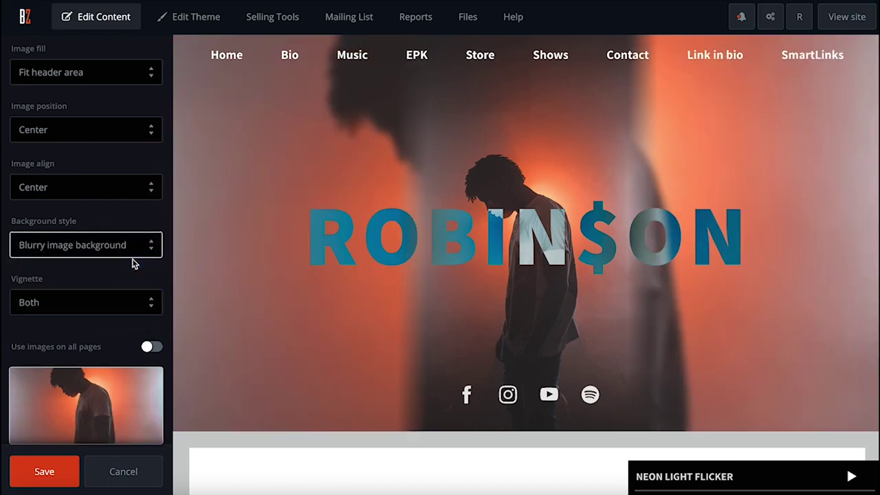
pyautogui.click(121, 300)
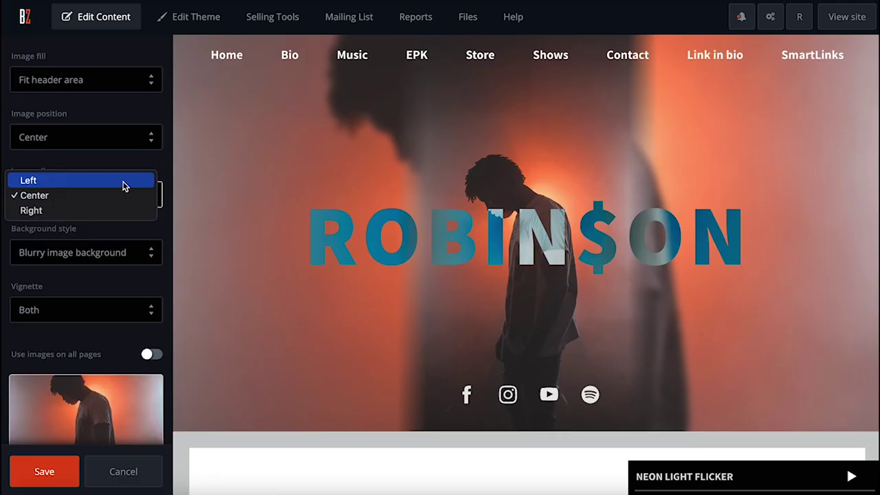
# Step: Try left, centre and right alignment for the header photo, ending on right
pyautogui.click(123, 181)
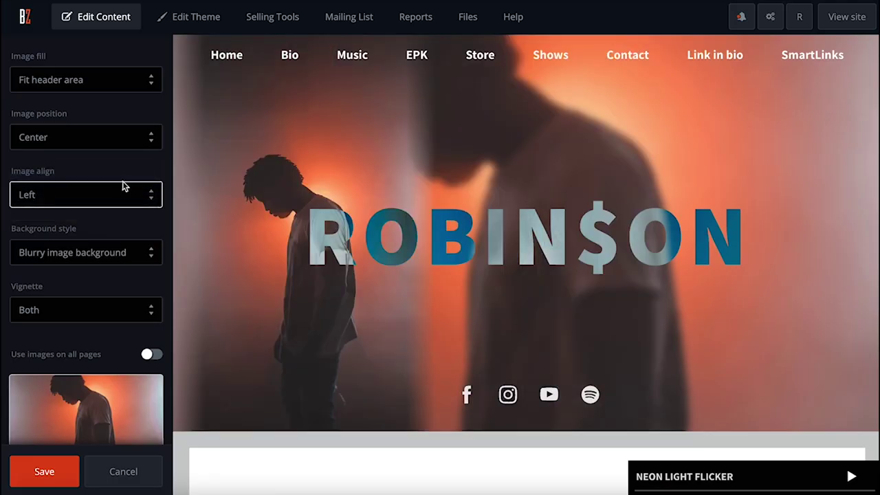
pyautogui.click(116, 196)
pyautogui.click(110, 208)
pyautogui.click(110, 207)
pyautogui.click(110, 210)
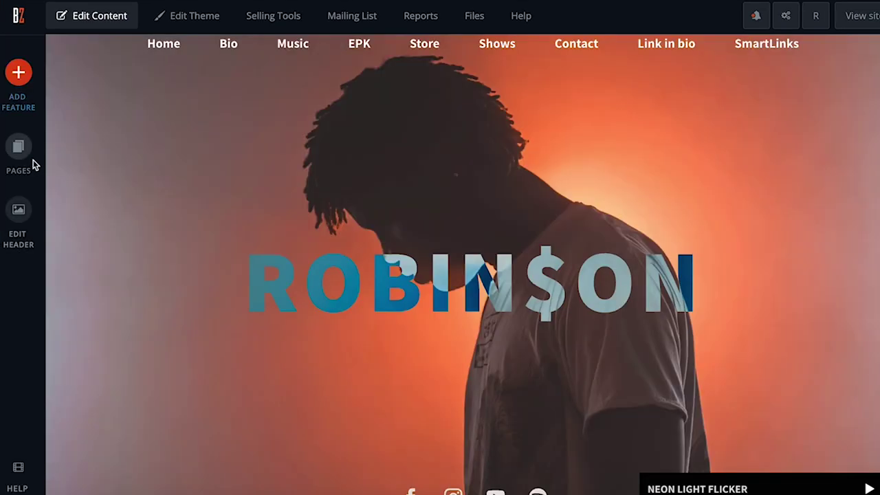
# Step: Review the File Manager's Music and Page PDFs tabs, then open Site-wide Settings
pyautogui.click(30, 155)
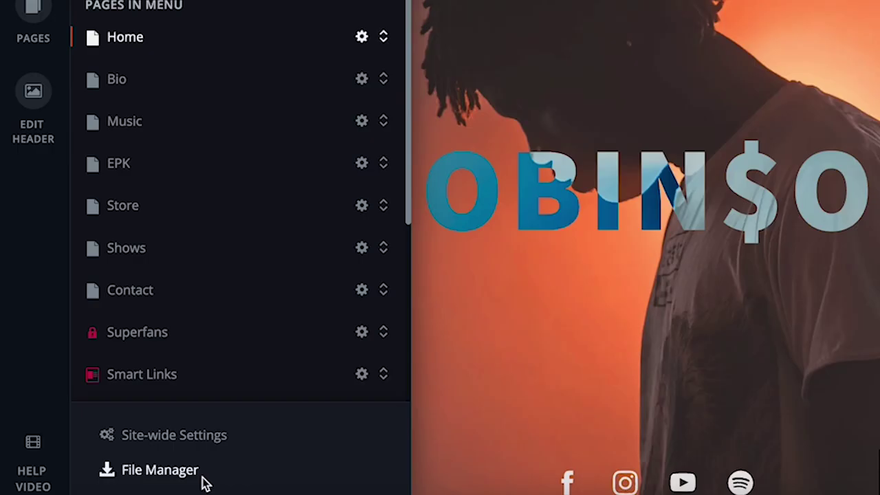
pyautogui.click(142, 489)
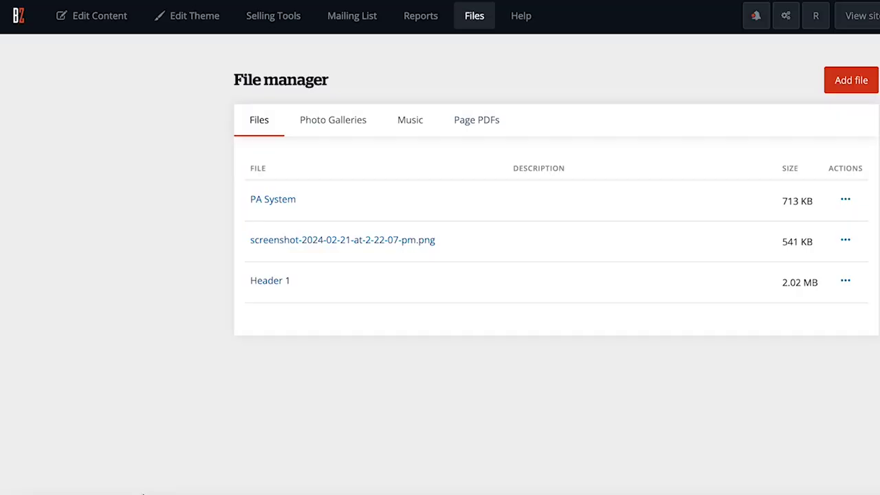
pyautogui.click(410, 120)
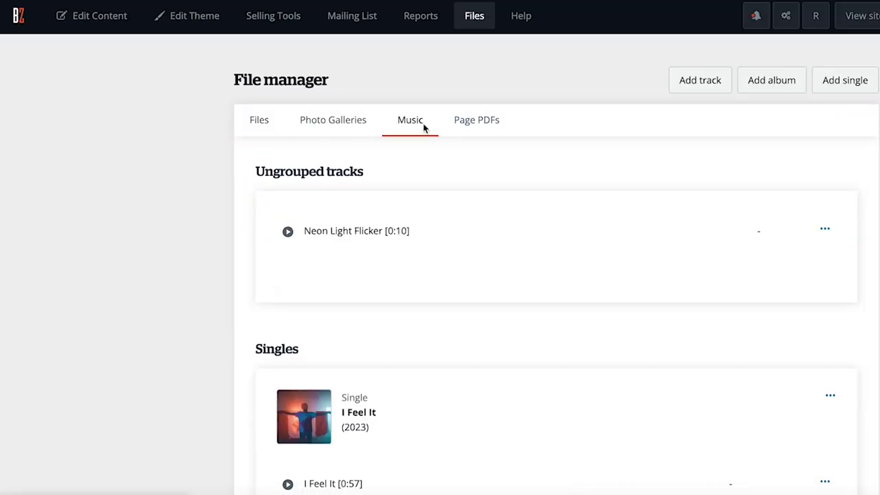
pyautogui.click(498, 128)
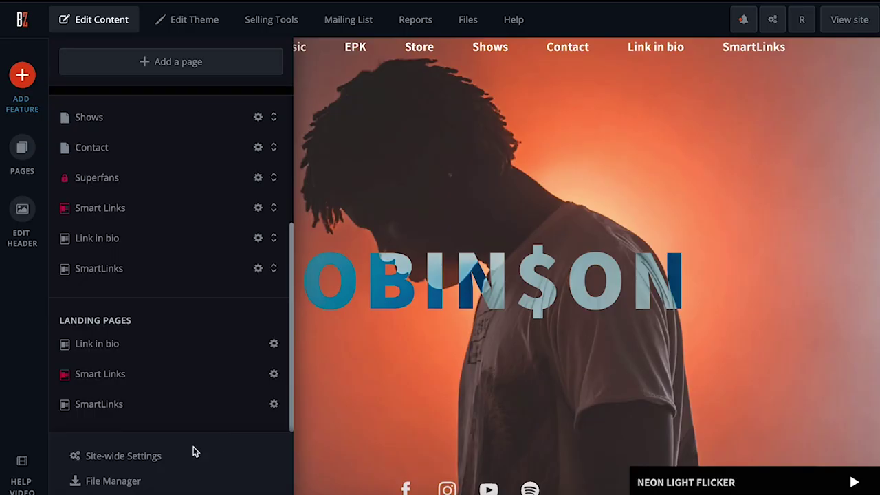
pyautogui.click(163, 461)
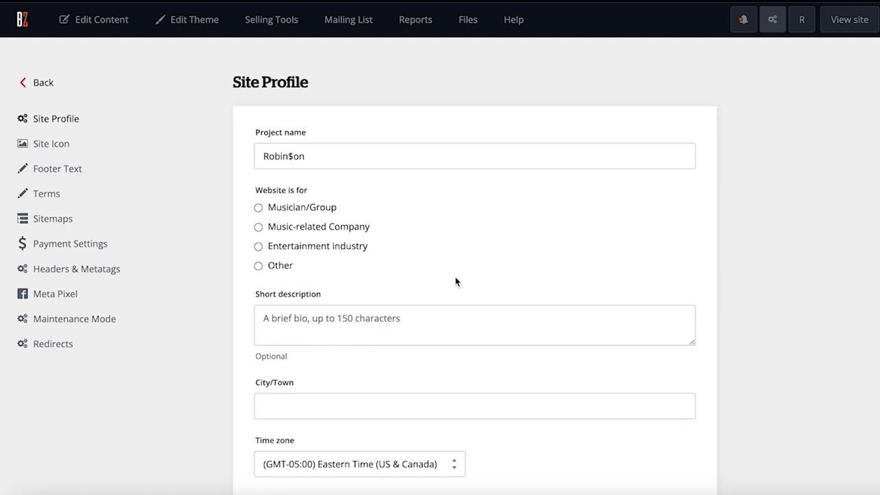
# Step: Save the Site Icon settings, then bring up the Maintenance Mode settings
pyautogui.scroll(-1, 462, 275)
pyautogui.click(55, 88)
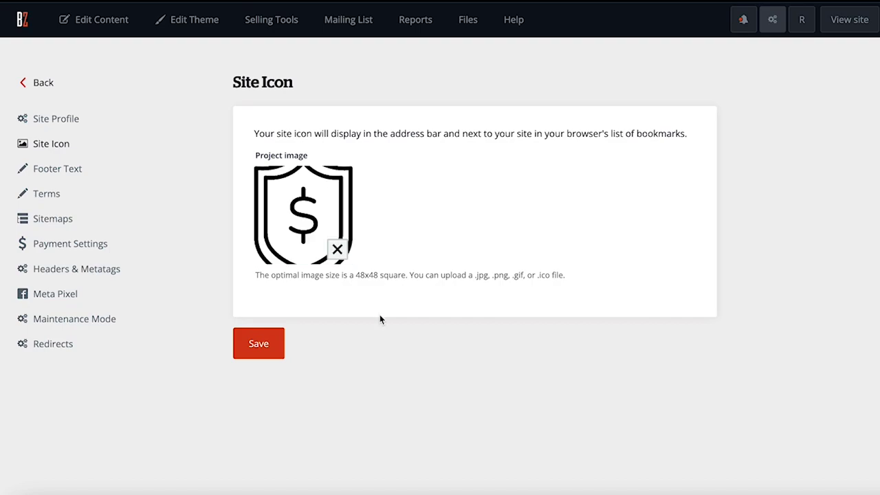
pyautogui.click(277, 349)
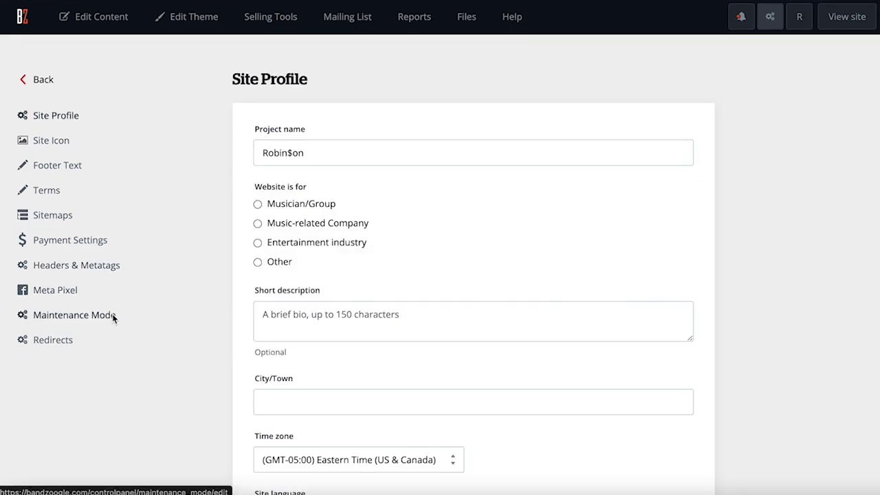
pyautogui.click(112, 316)
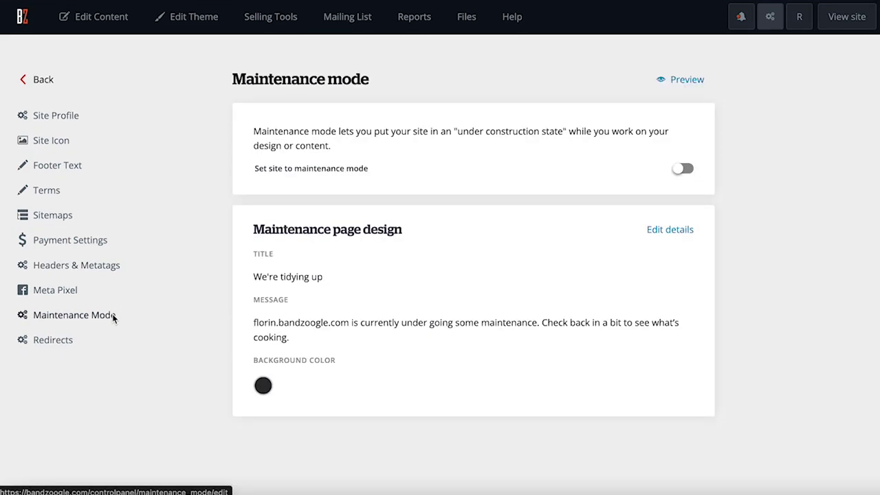